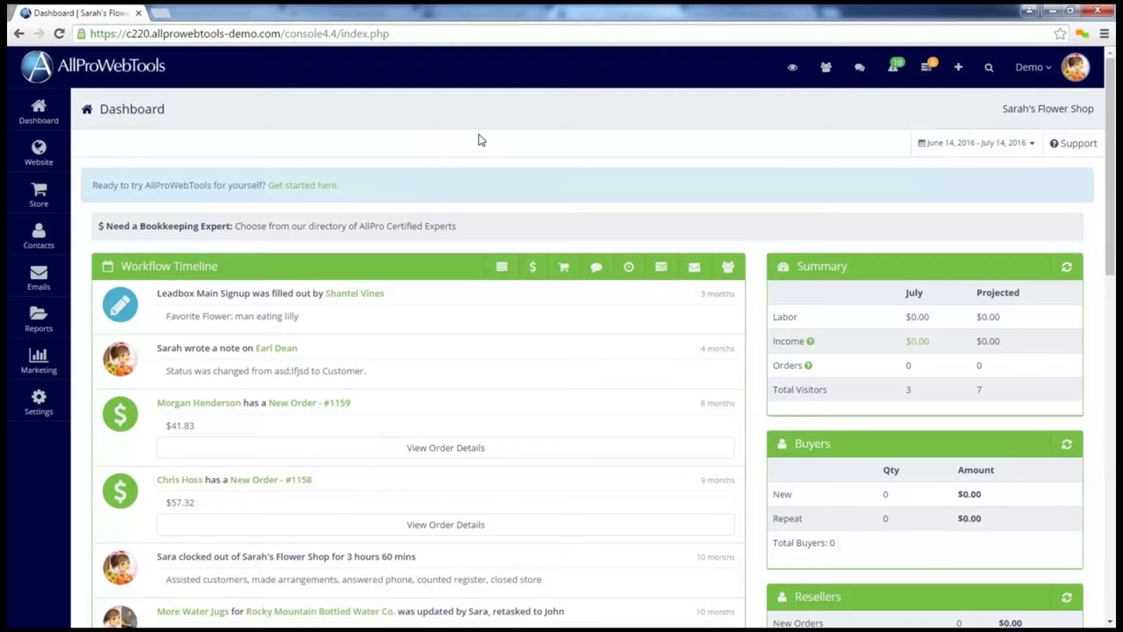
Step: Add the CRM add-on from the list of available WebTools in the settings
click(36, 405)
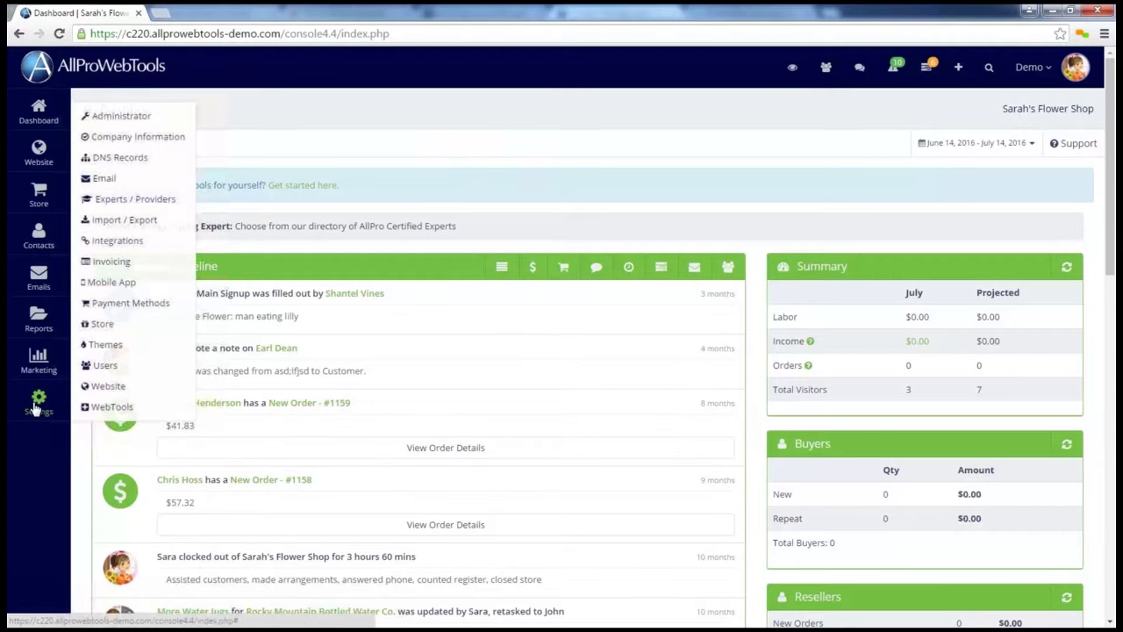
click(156, 407)
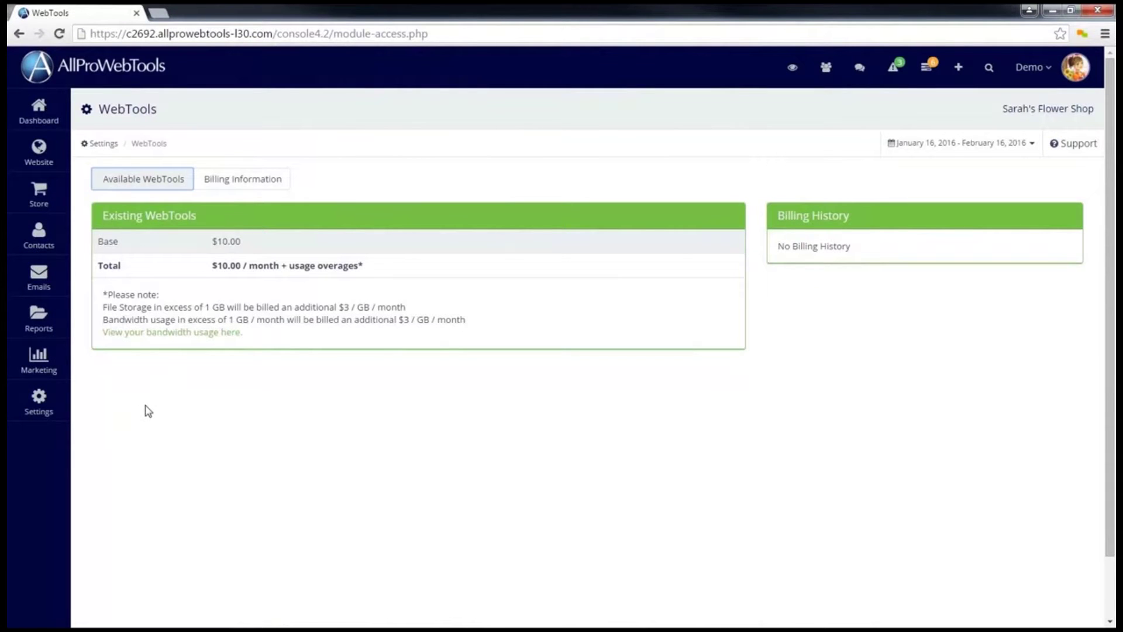
click(147, 181)
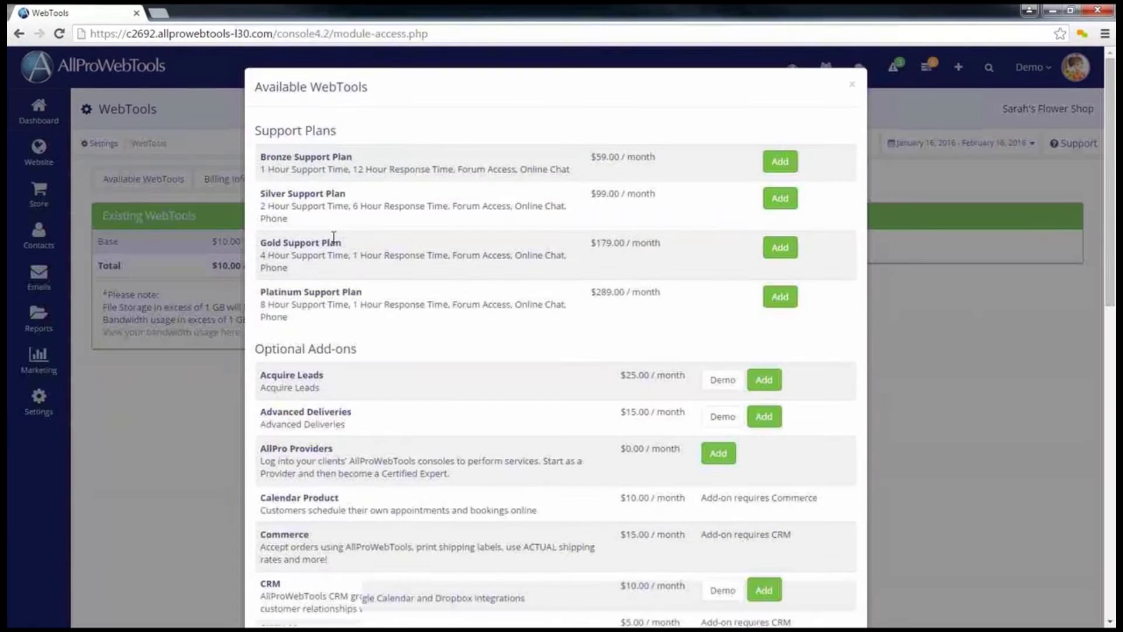
scroll(333, 237, down, 4)
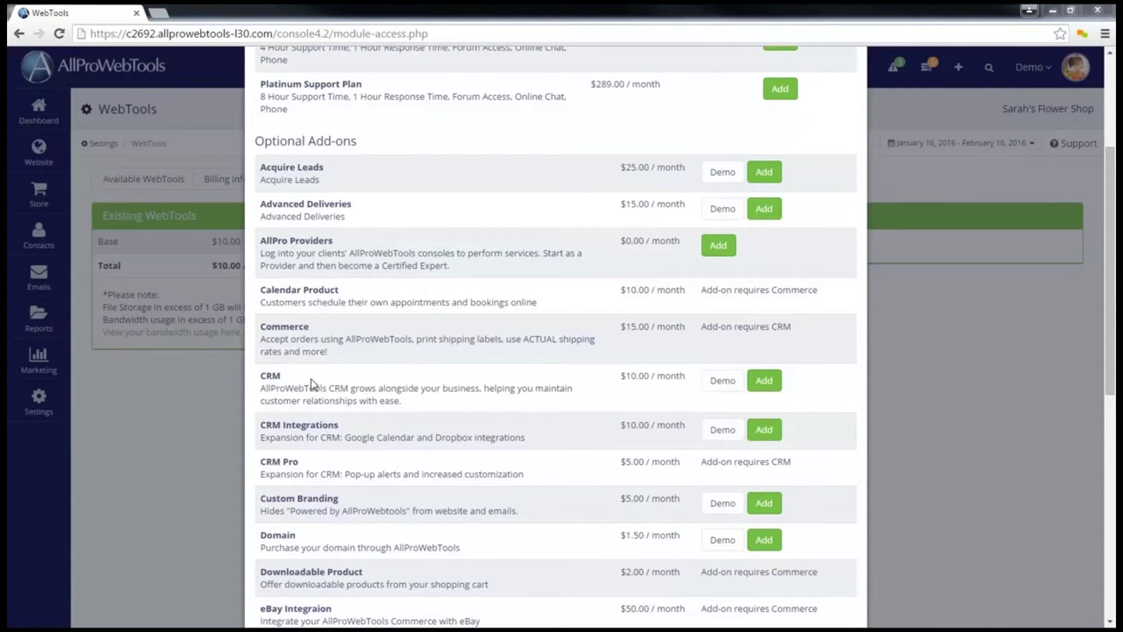
click(756, 383)
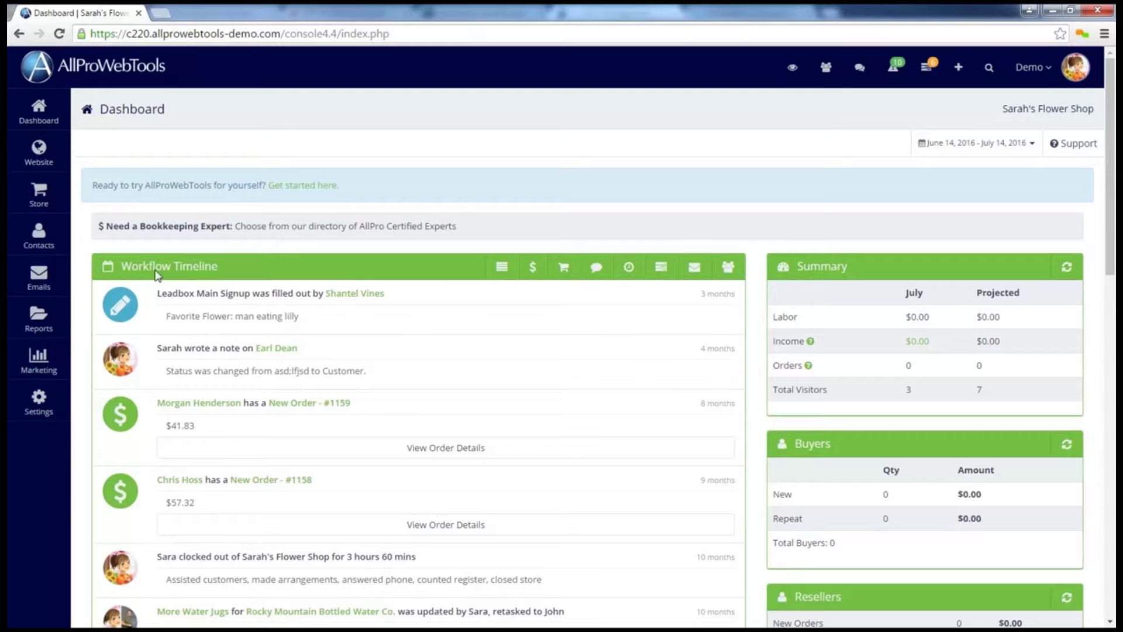
Step: Open the seventh contact's record from the full contact list and review its contact information and workflow timeline
click(38, 234)
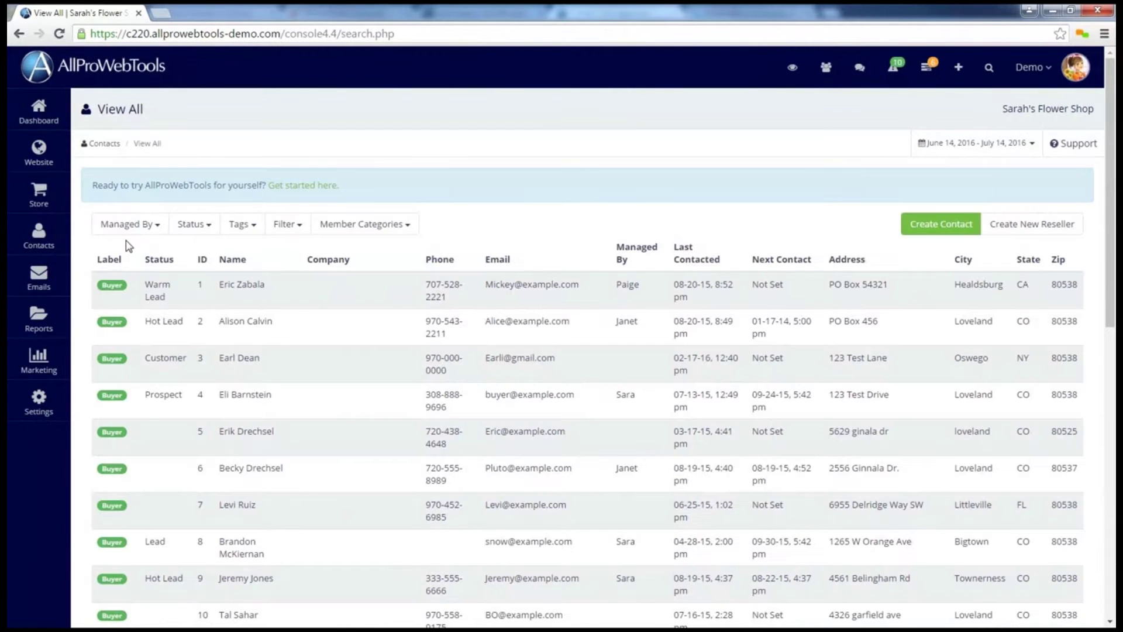
scroll(129, 245, down, 3)
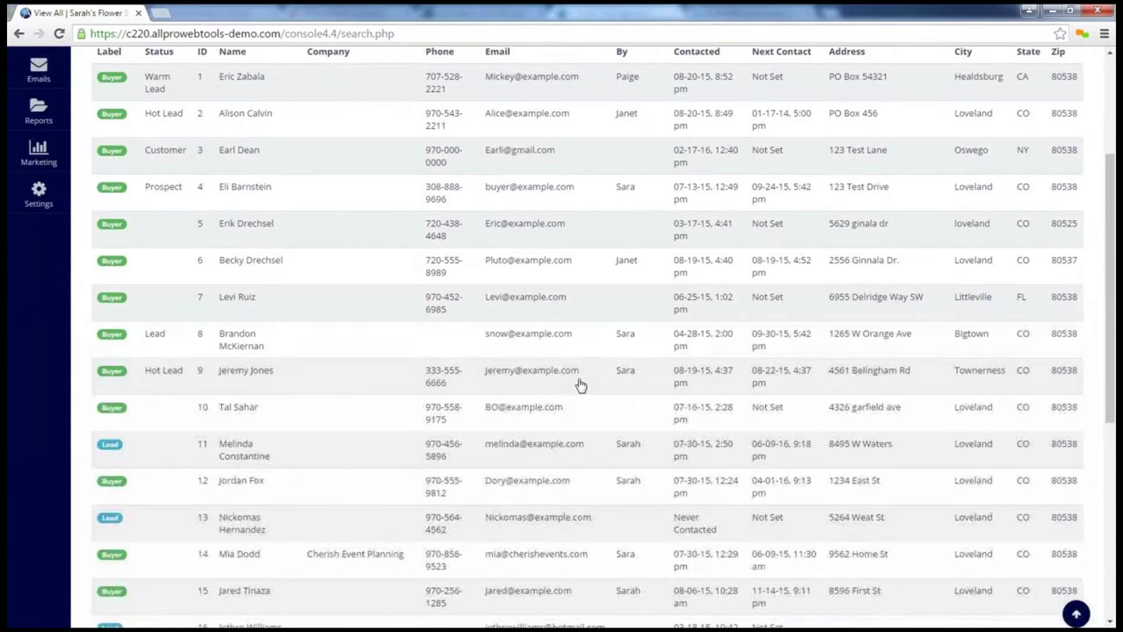
click(583, 315)
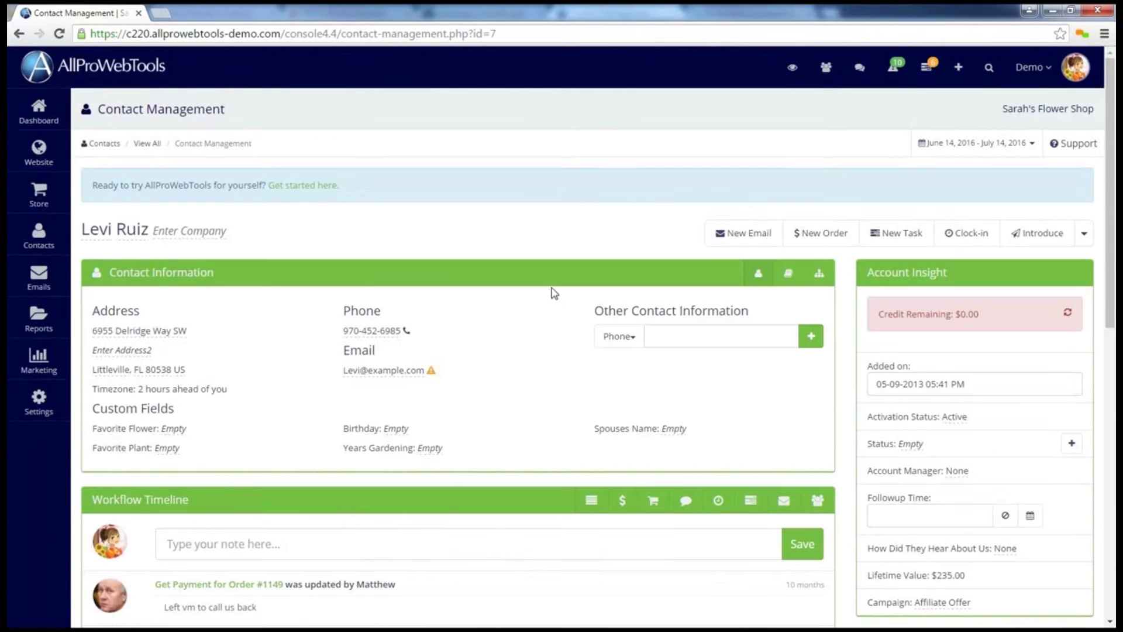
scroll(528, 342, down, 2)
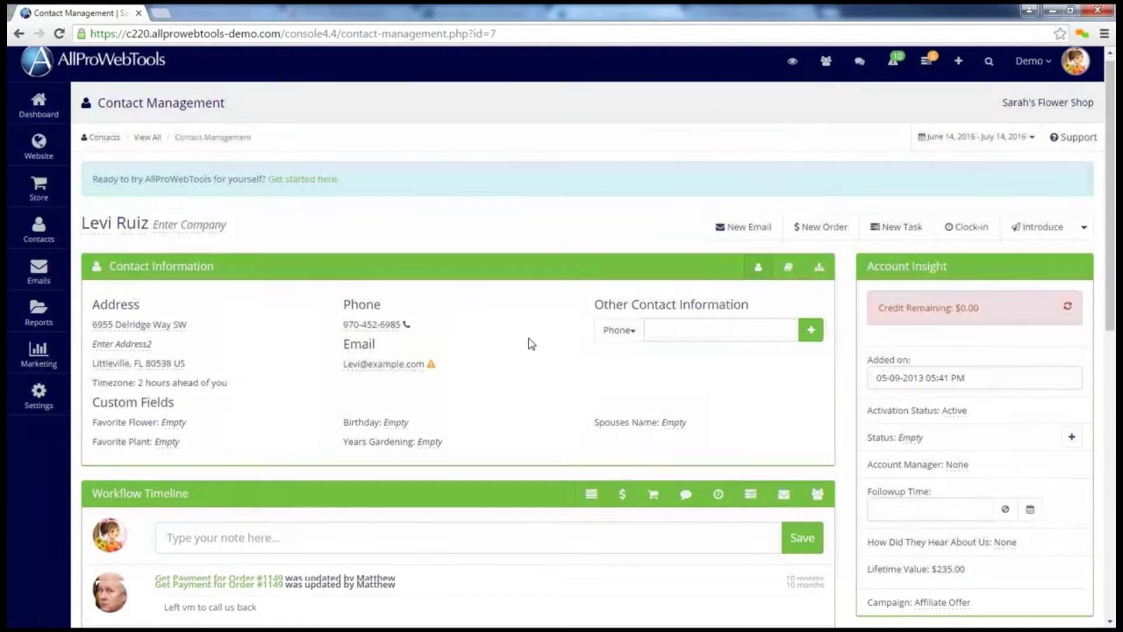
scroll(528, 346, down, 2)
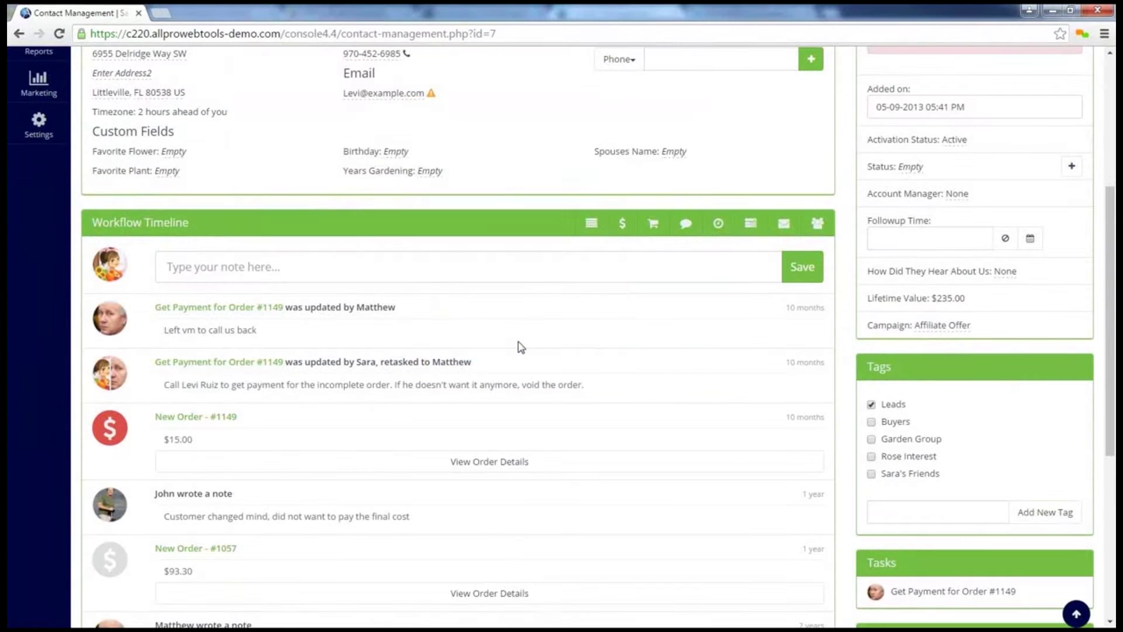
scroll(521, 347, up, 4)
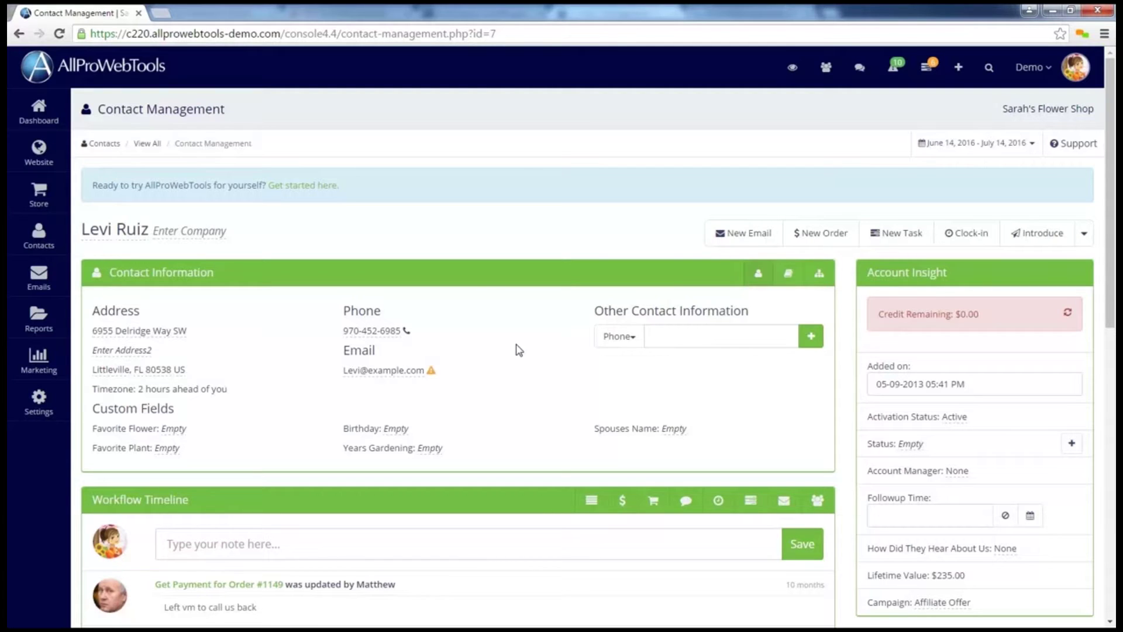
key(ctrl+2)
mouse_move(491, 255)
mouse_down()
mouse_move(288, 255)
mouse_move(105, 292)
mouse_move(233, 472)
mouse_move(813, 475)
mouse_move(565, 253)
mouse_move(369, 249)
mouse_up()
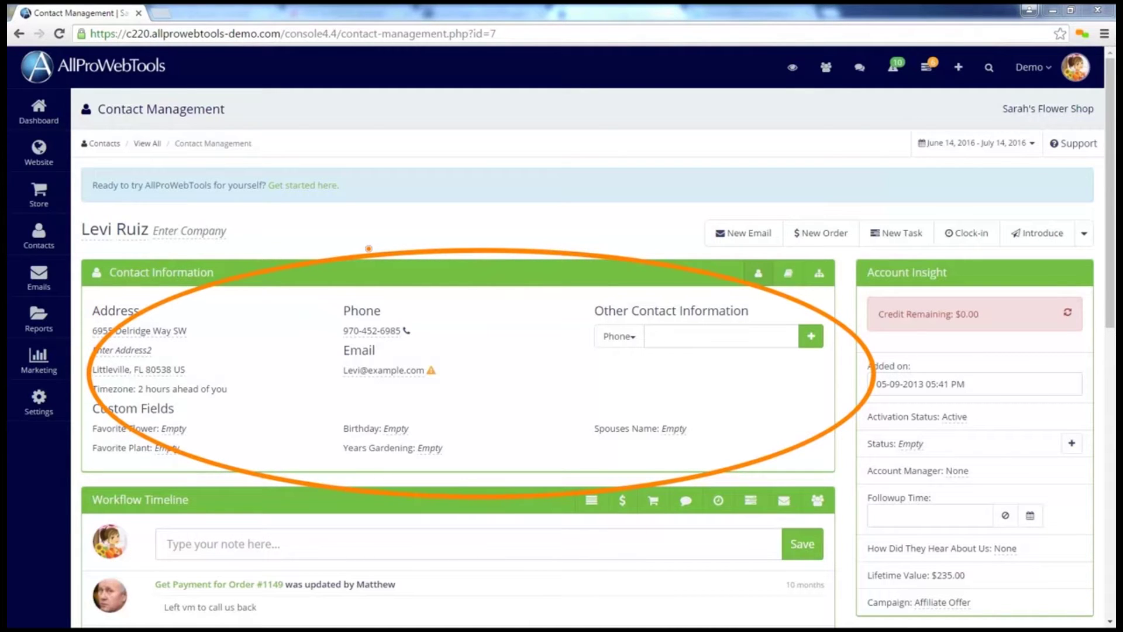
drag(71, 235, 241, 244)
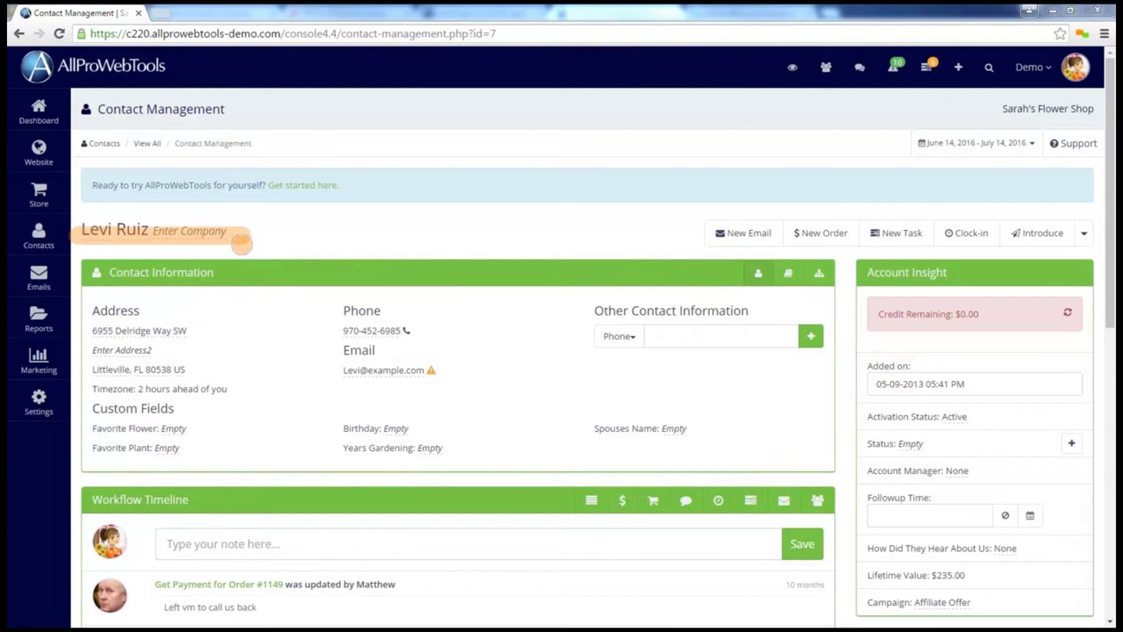
drag(90, 310, 143, 310)
drag(346, 314, 389, 312)
drag(334, 351, 377, 351)
drag(97, 409, 186, 411)
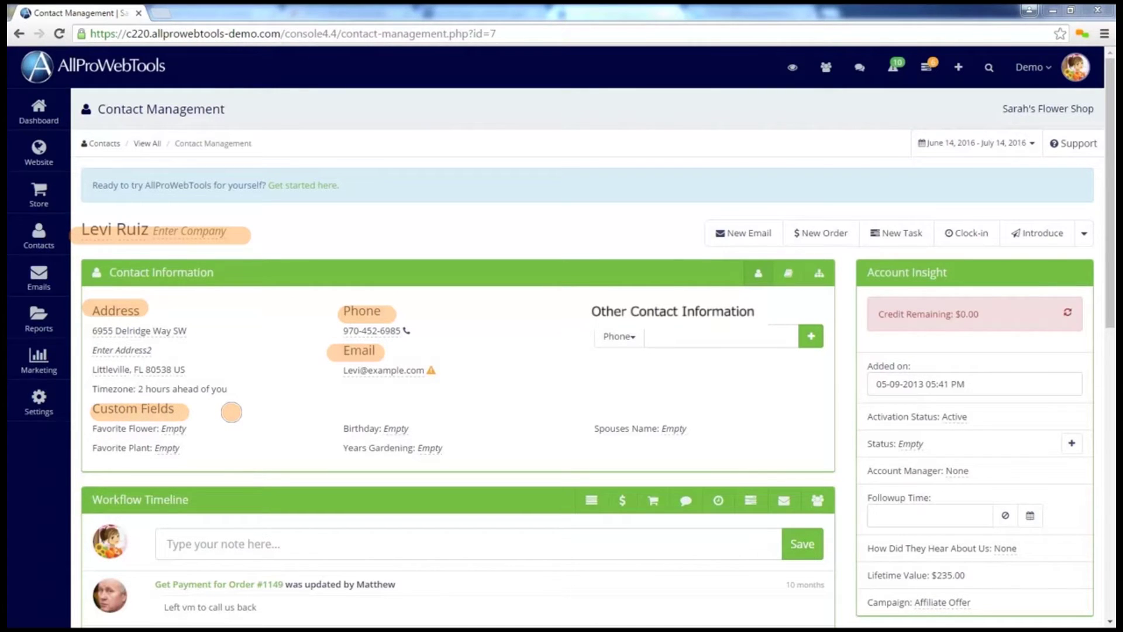
key(Escape)
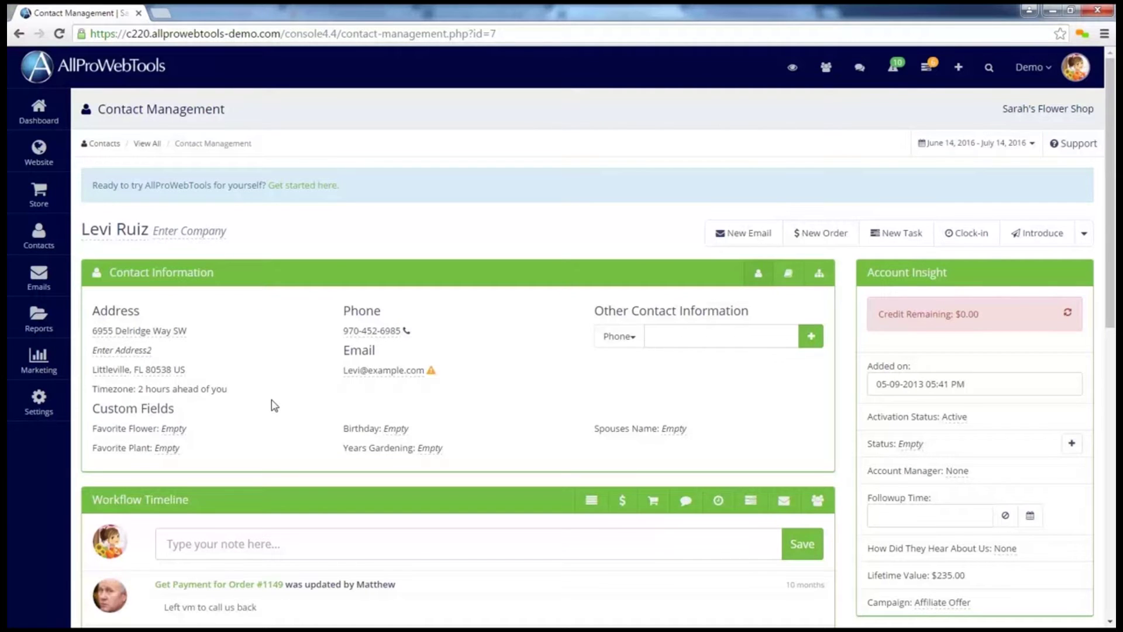
Step: Open the Import Contacts page from the Import / Export settings
mouse_move(47, 409)
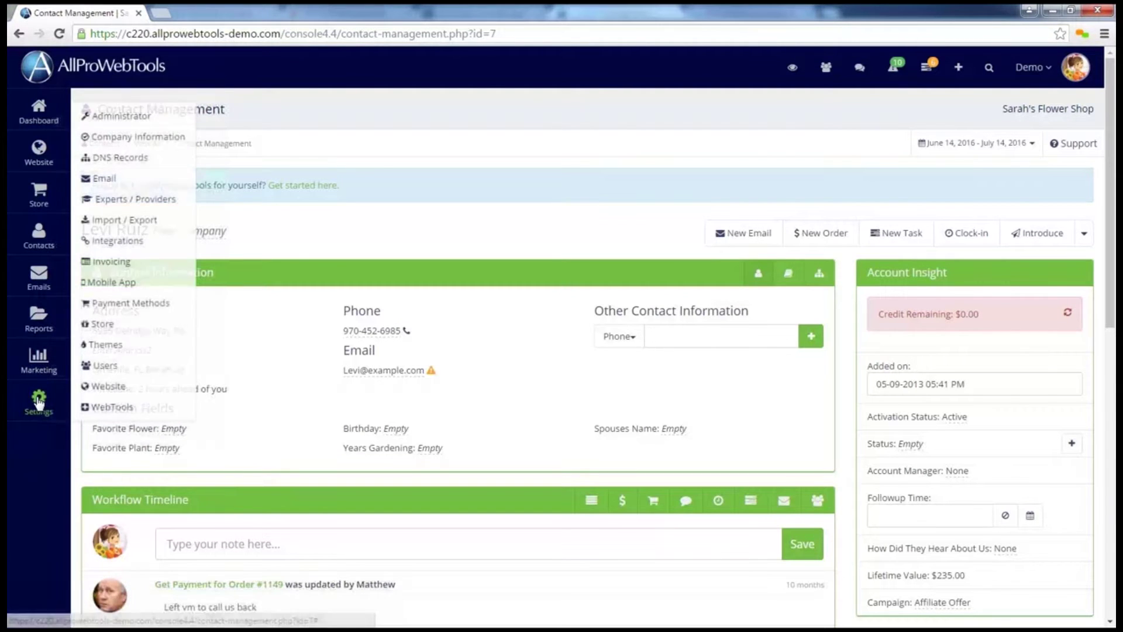
click(156, 223)
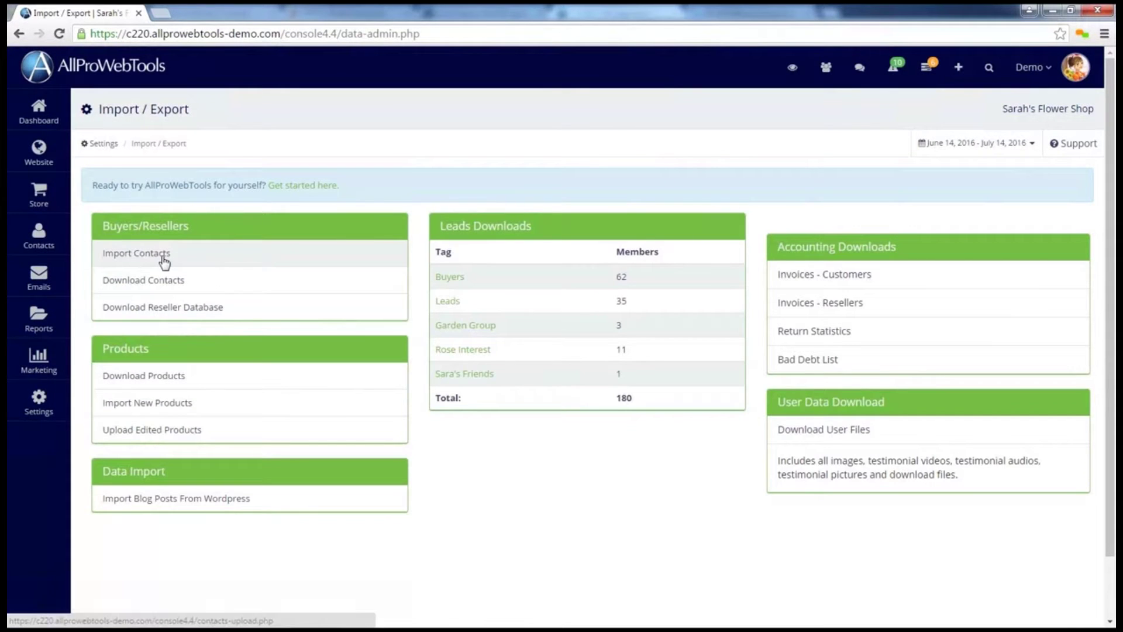
click(164, 261)
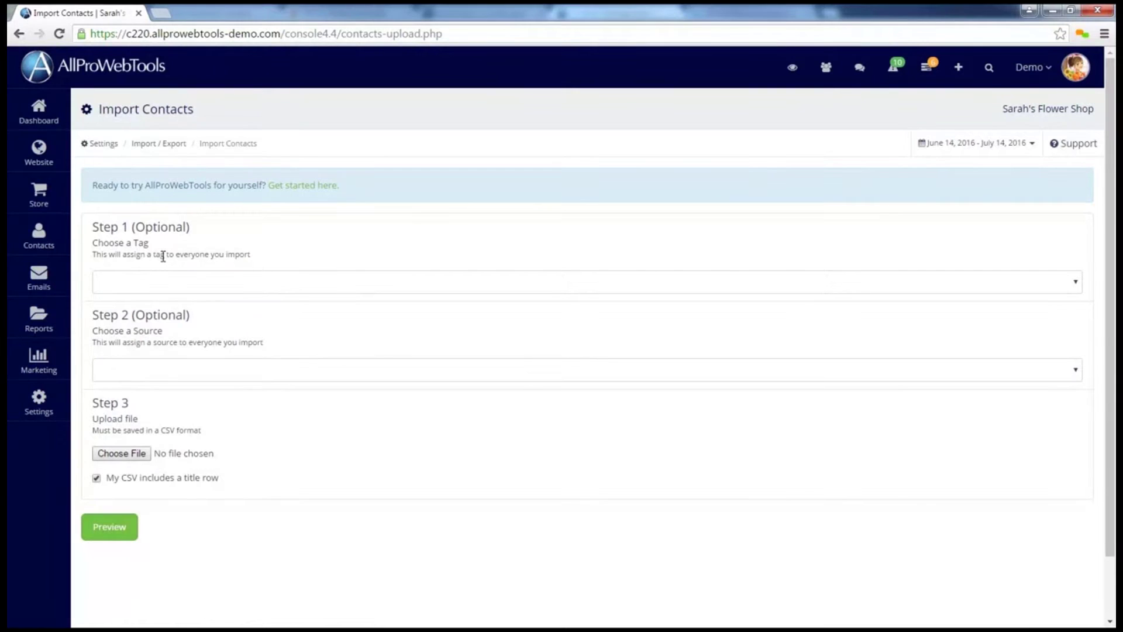
Step: Assign the tag Sara's Friends and the source Other to all contacts being imported
drag(91, 242, 223, 249)
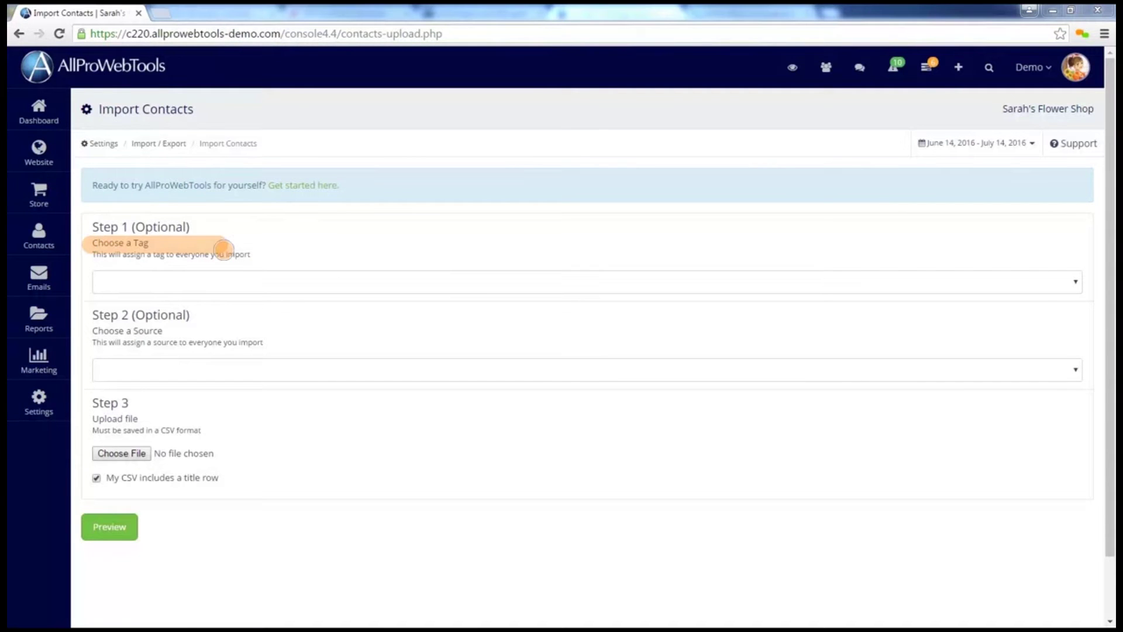
key(Escape)
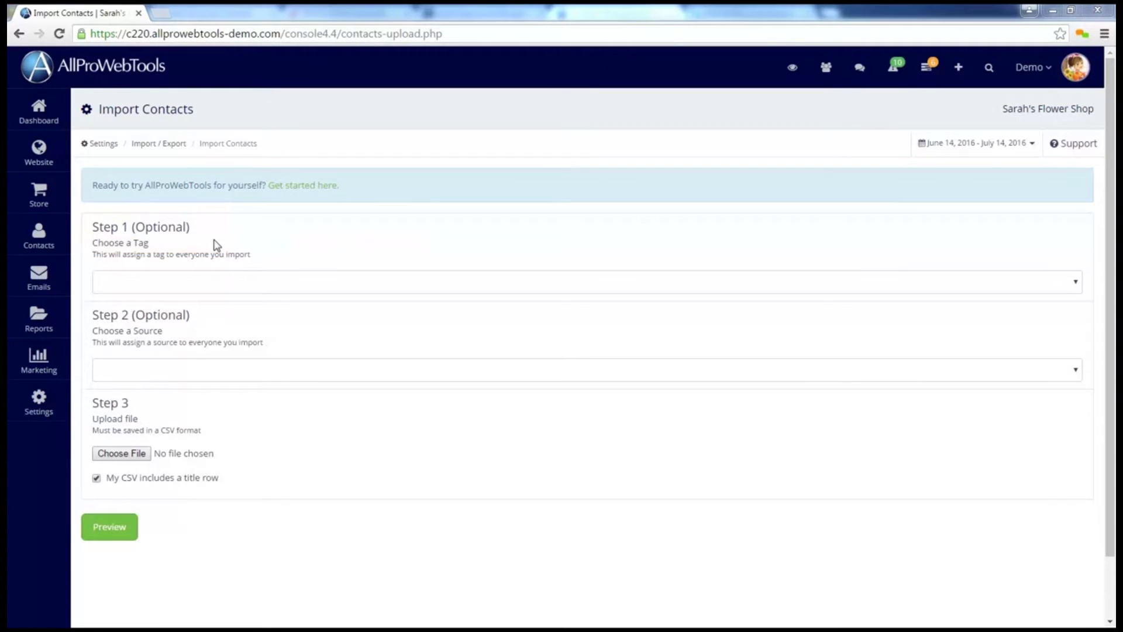
click(261, 283)
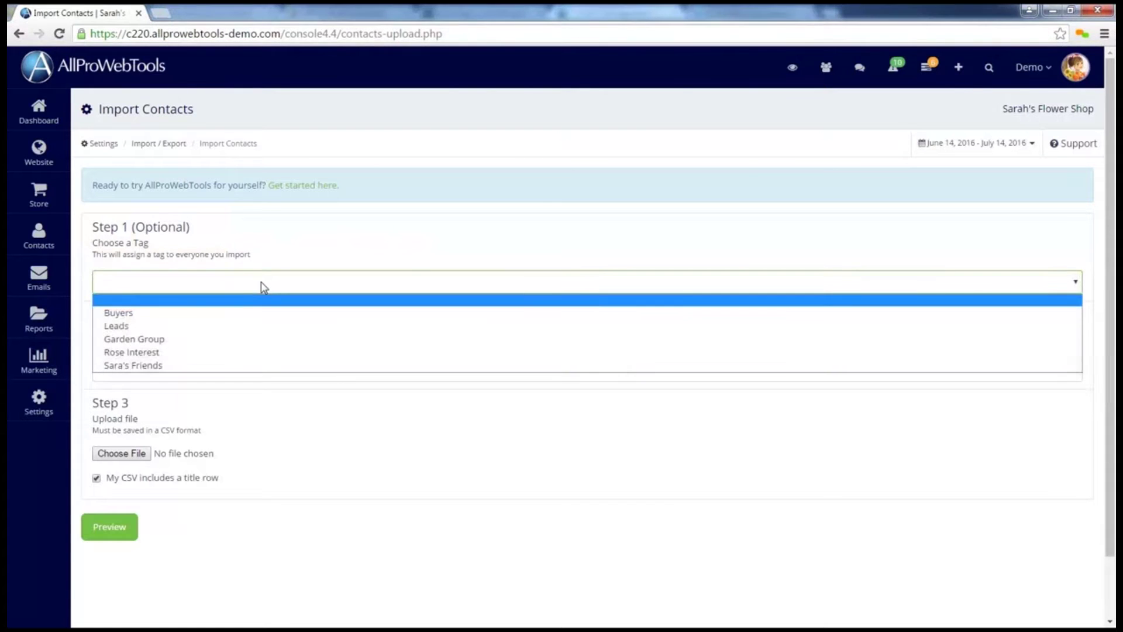
click(144, 368)
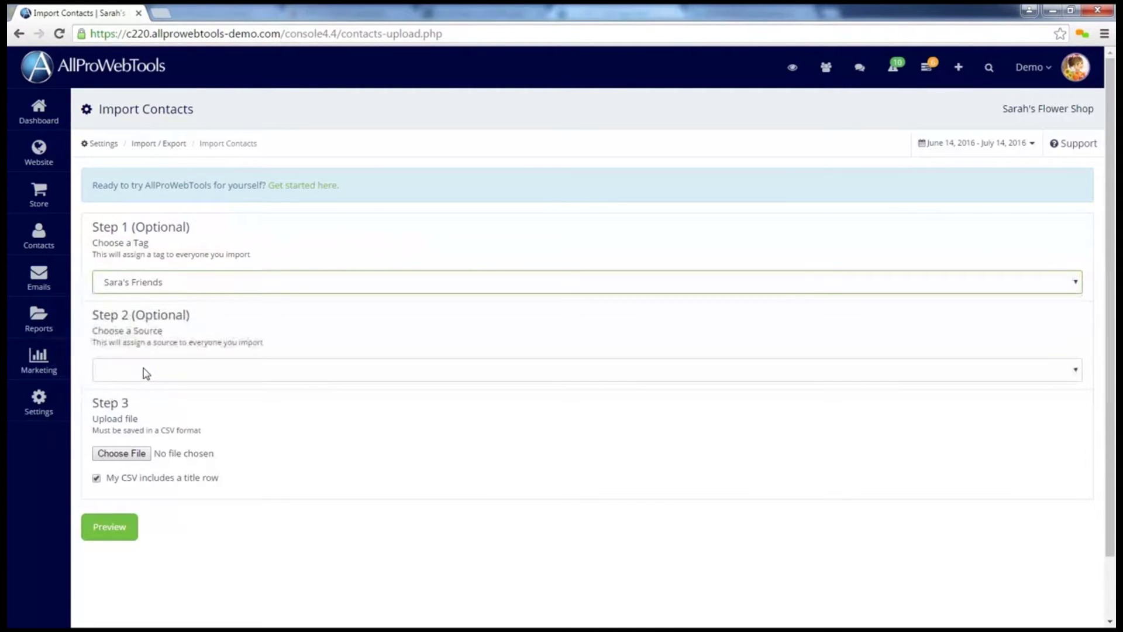
click(270, 332)
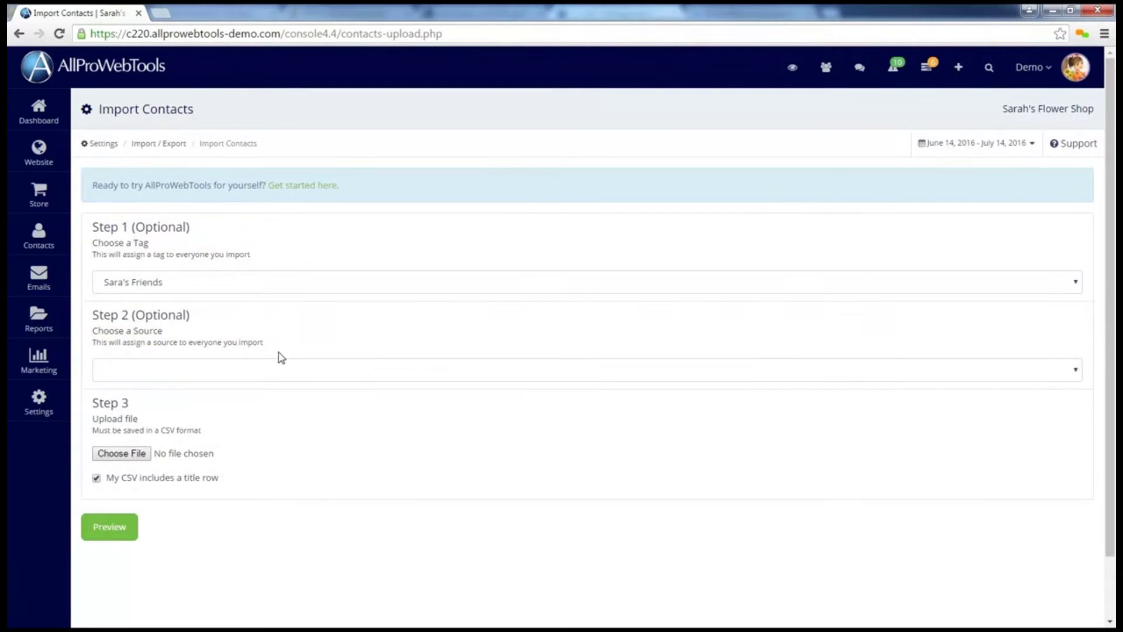
click(279, 372)
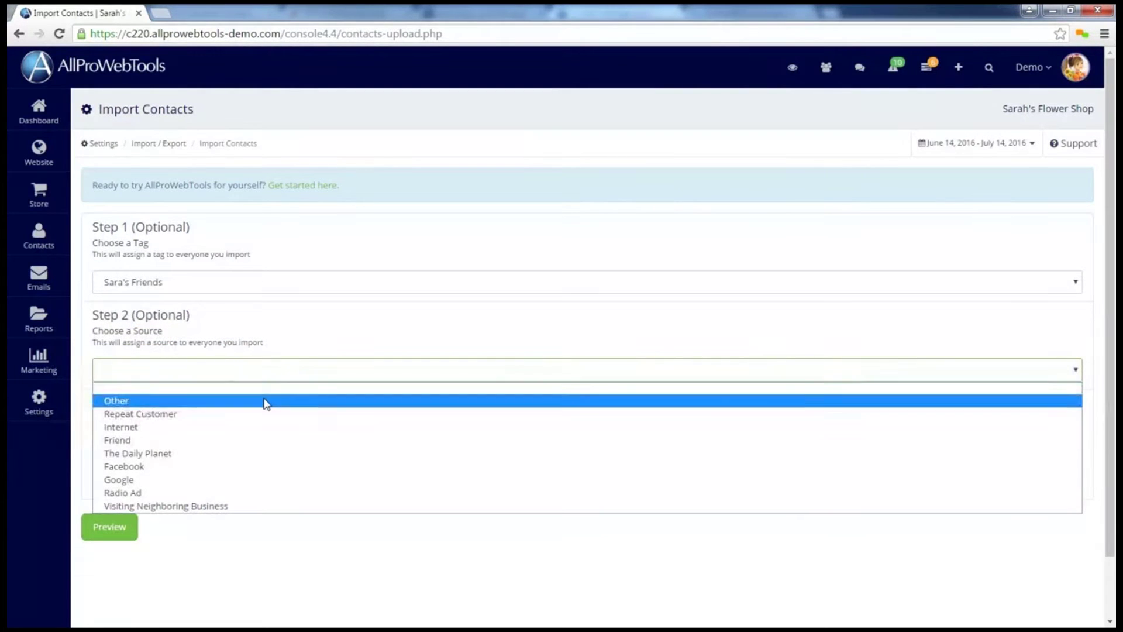
click(264, 401)
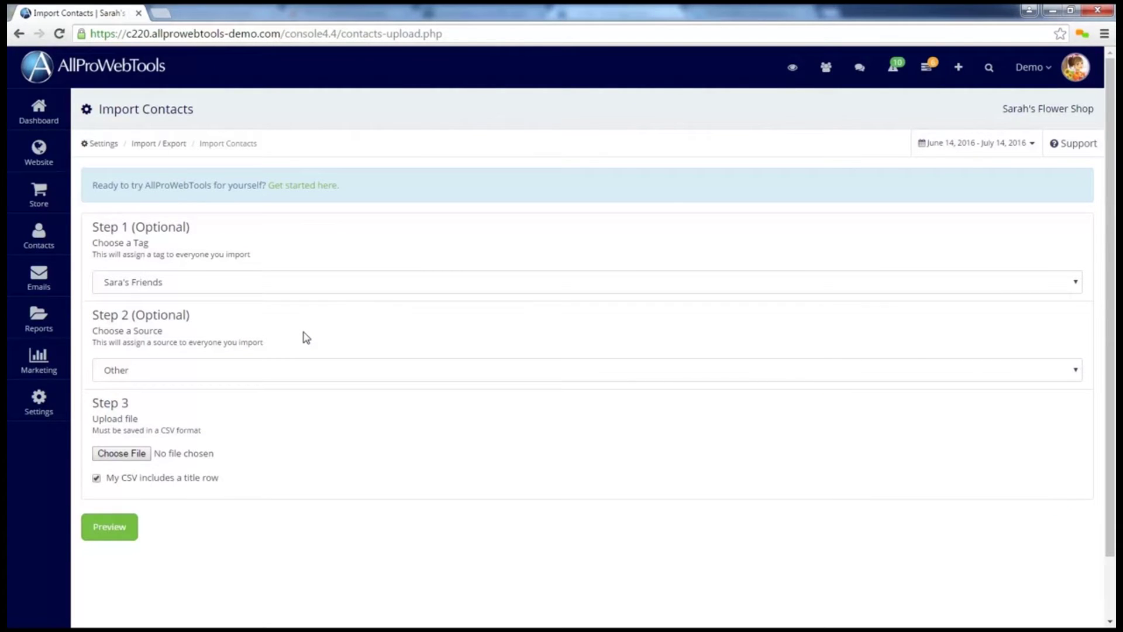
drag(93, 421, 208, 426)
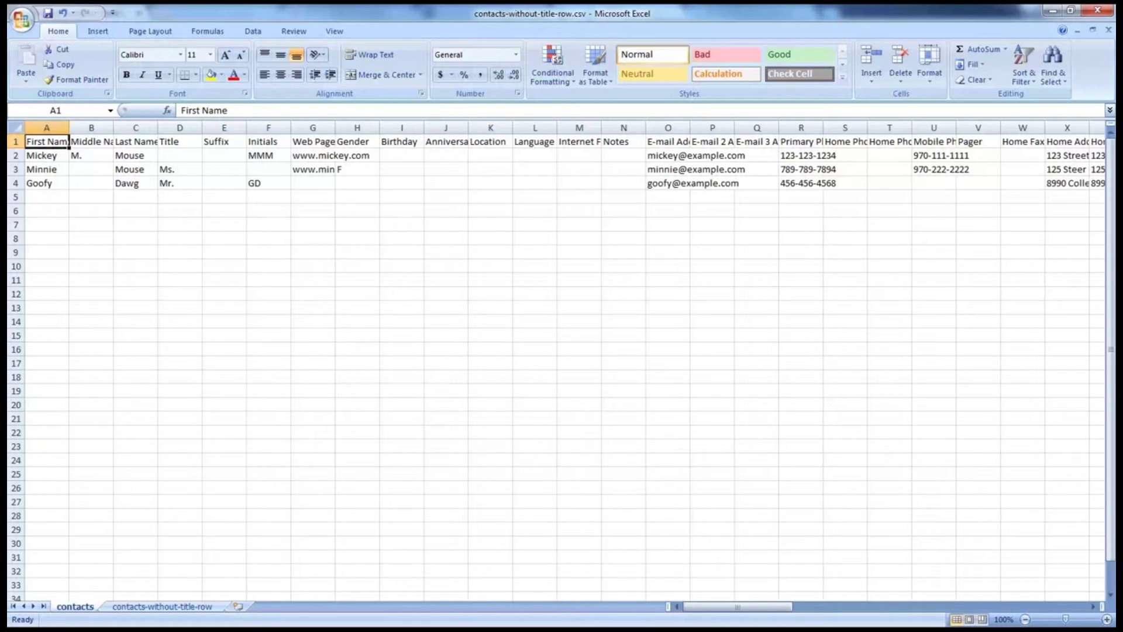
Step: Examine the column headings in the title row of the contacts sheet in Excel
key(Right)
key(Right)
key(Right)
key(Right)
key(Right)
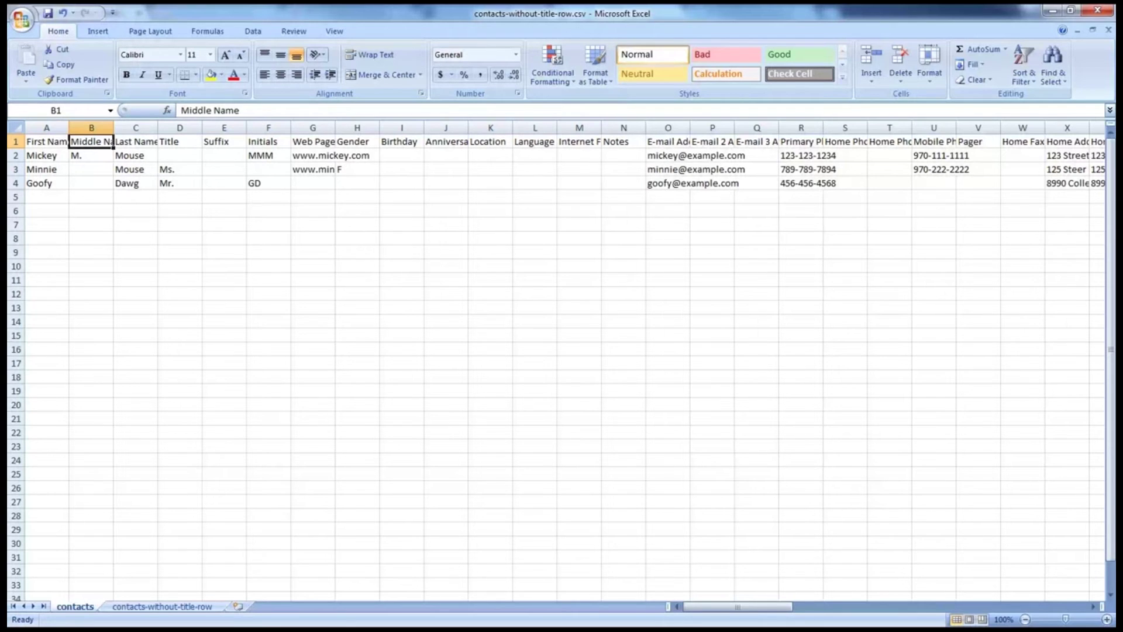
key(Right)
key(Right)
key(Right)
key(Right)
key(Right)
key(Right)
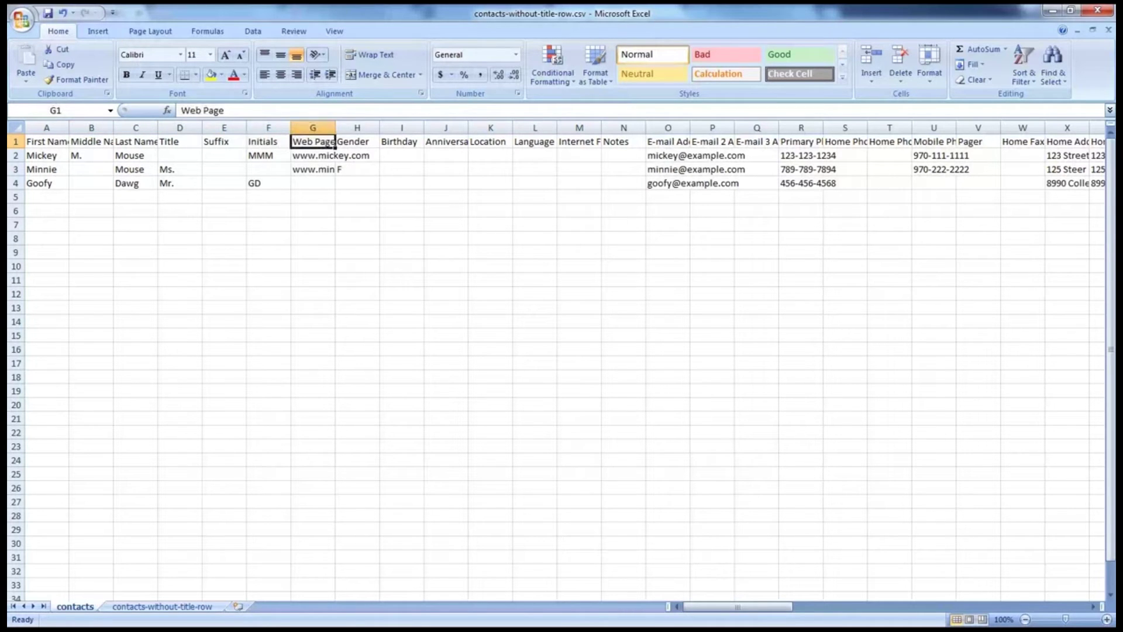
key(Right)
key(Right)
key(Right)
key(Right)
key(Right)
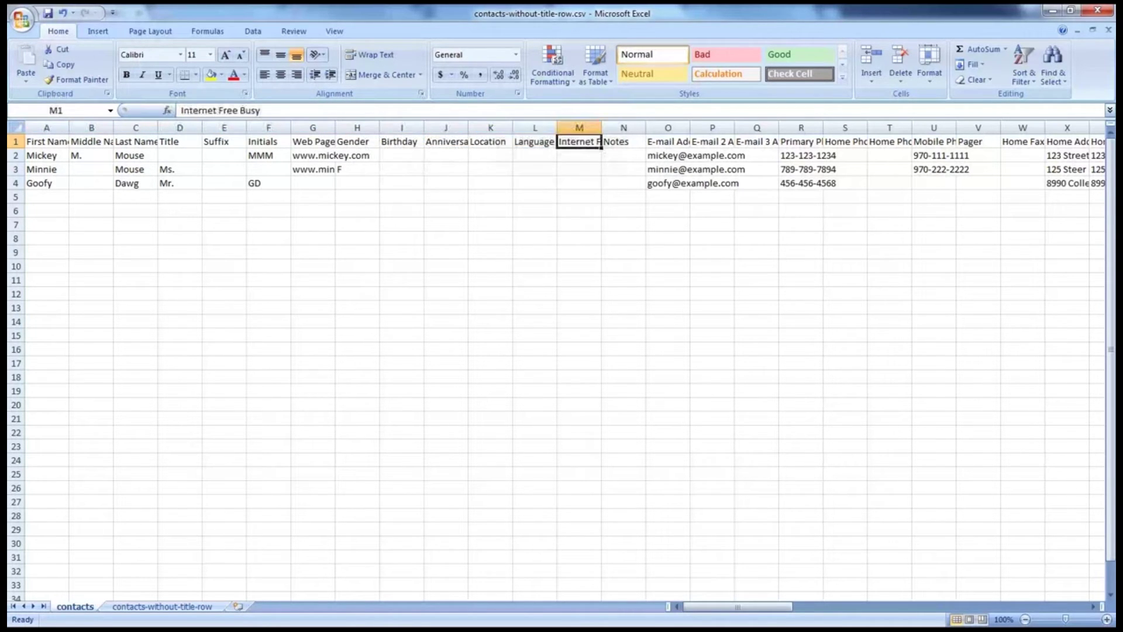
key(Right)
key(Right)
key(Right)
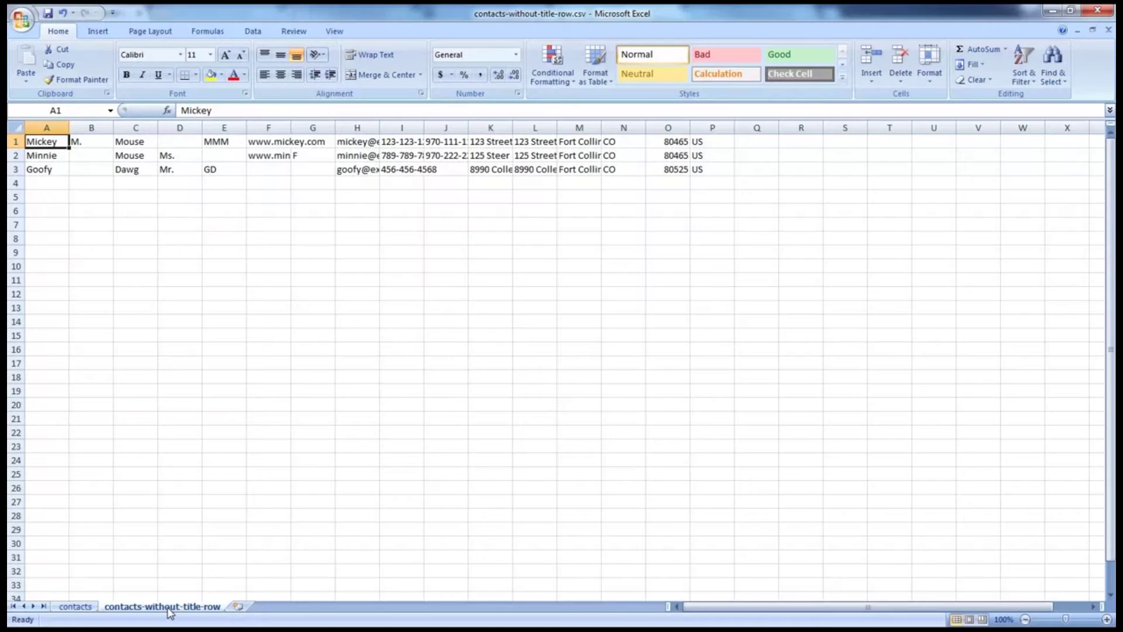
Step: Examine the first row of the contacts-without-title-row sheet across its filled columns, up to the country
key(Right)
key(Right)
key(Right)
key(Right)
key(Right)
key(Right)
key(Right)
key(Right)
key(Right)
key(Right)
key(Right)
key(Right)
key(Right)
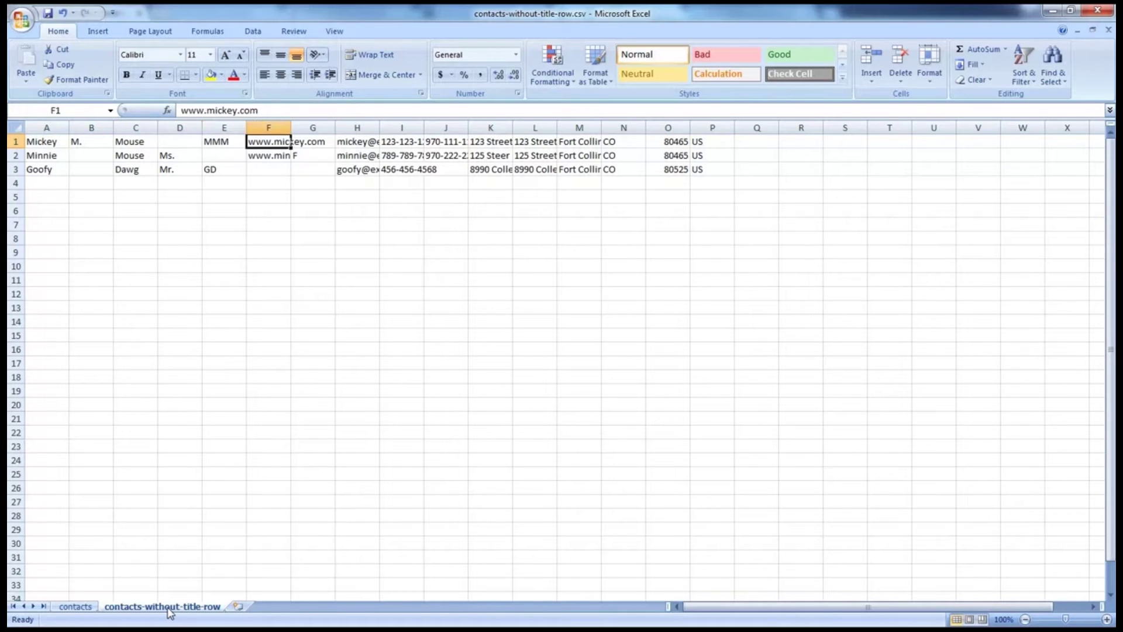
key(Right)
key(Right)
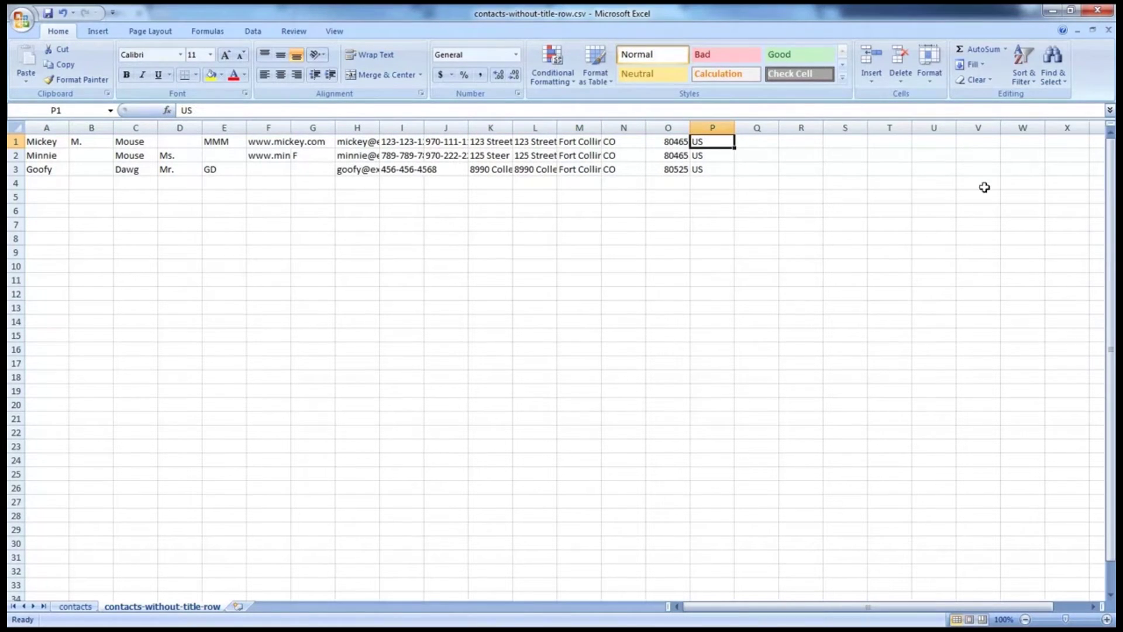
Step: Return to the Import Contacts page, choose contacts.csv as the upload file with its title row included, and preview it
click(1051, 11)
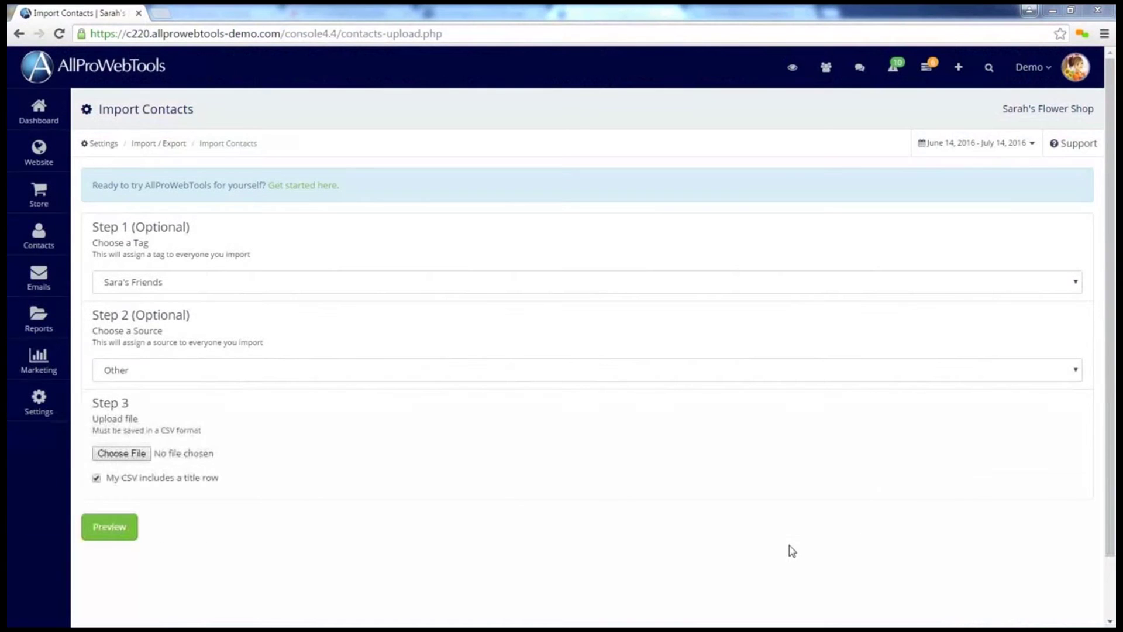
click(121, 453)
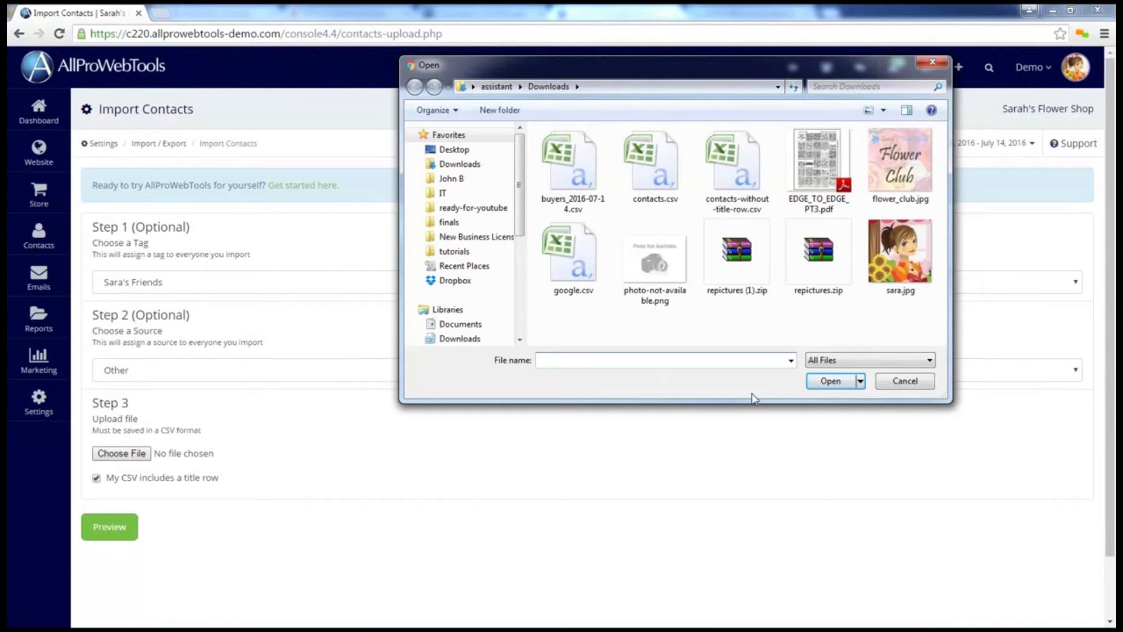
click(668, 183)
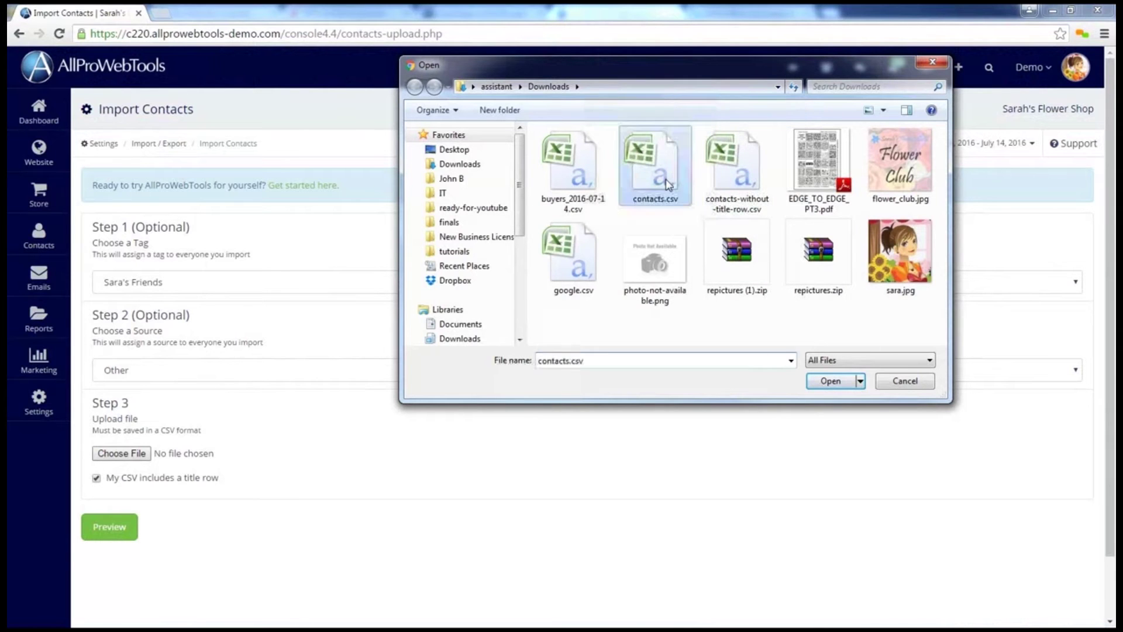
click(829, 383)
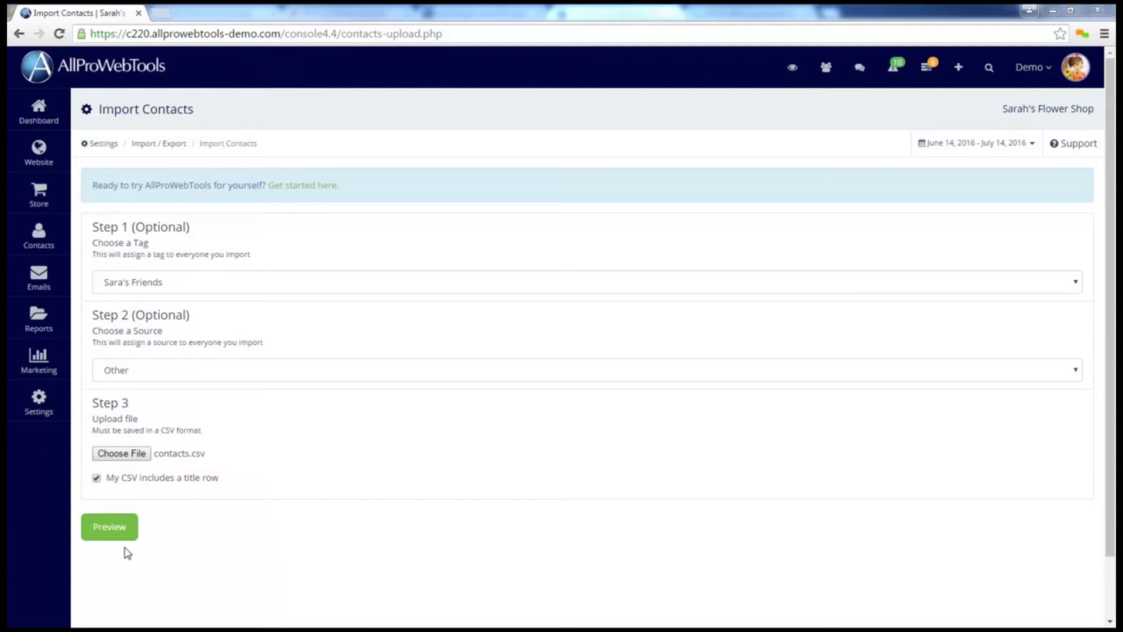
click(108, 525)
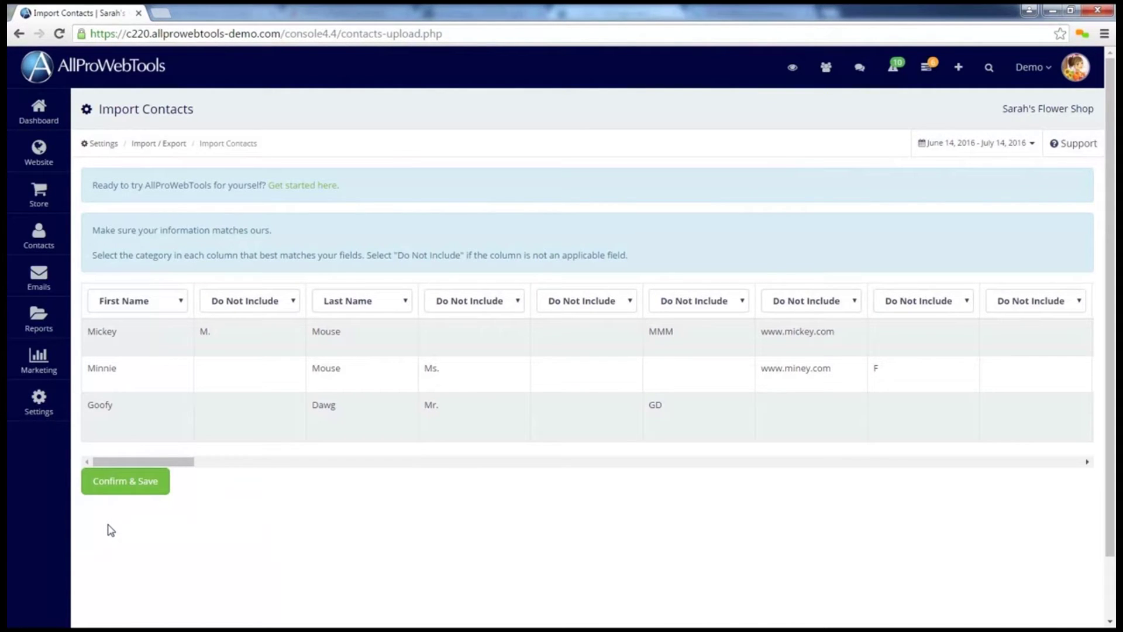
Step: Match the website column to the URL field and try to confirm and save the contacts.csv import
mouse_move(89, 333)
mouse_down()
mouse_move(216, 343)
mouse_move(860, 333)
mouse_up()
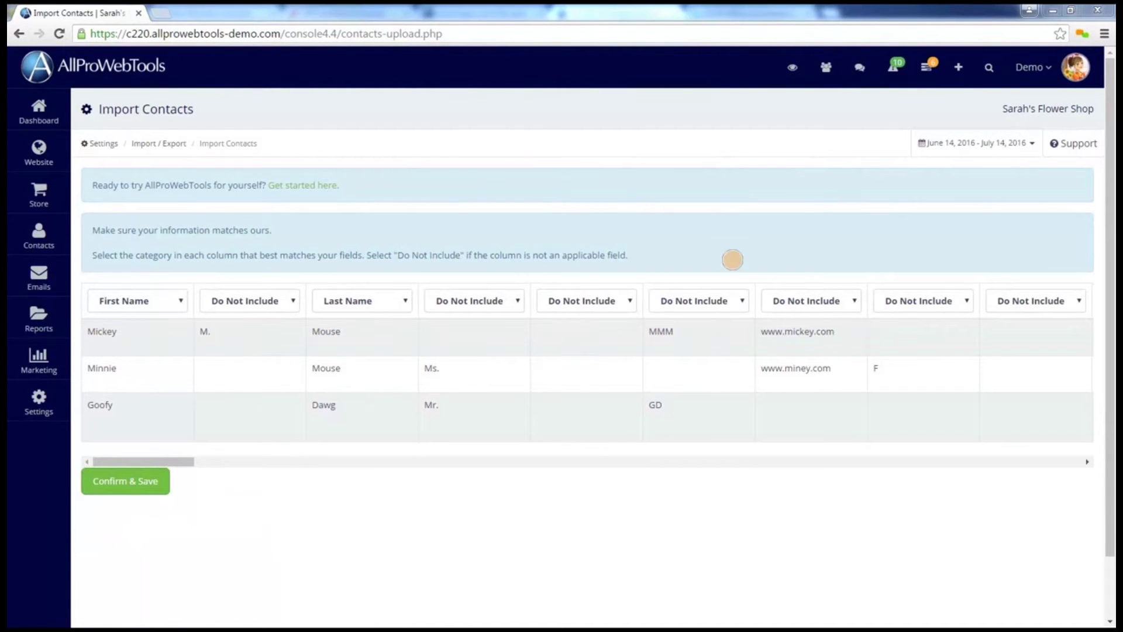
drag(90, 299, 180, 300)
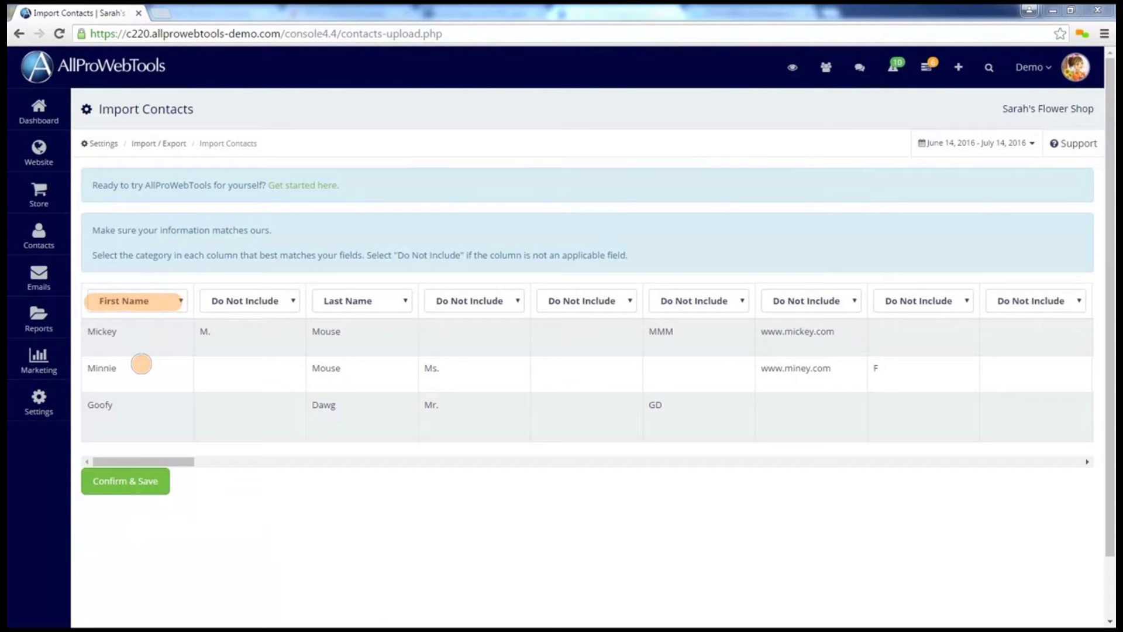
drag(315, 308, 514, 300)
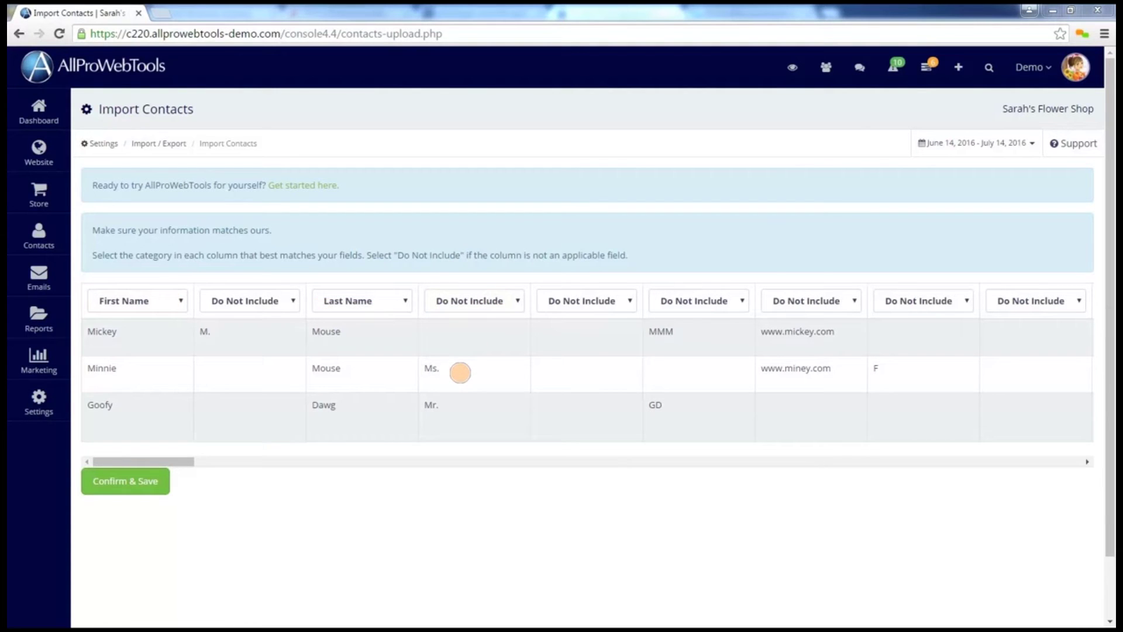
drag(761, 301, 852, 301)
click(854, 304)
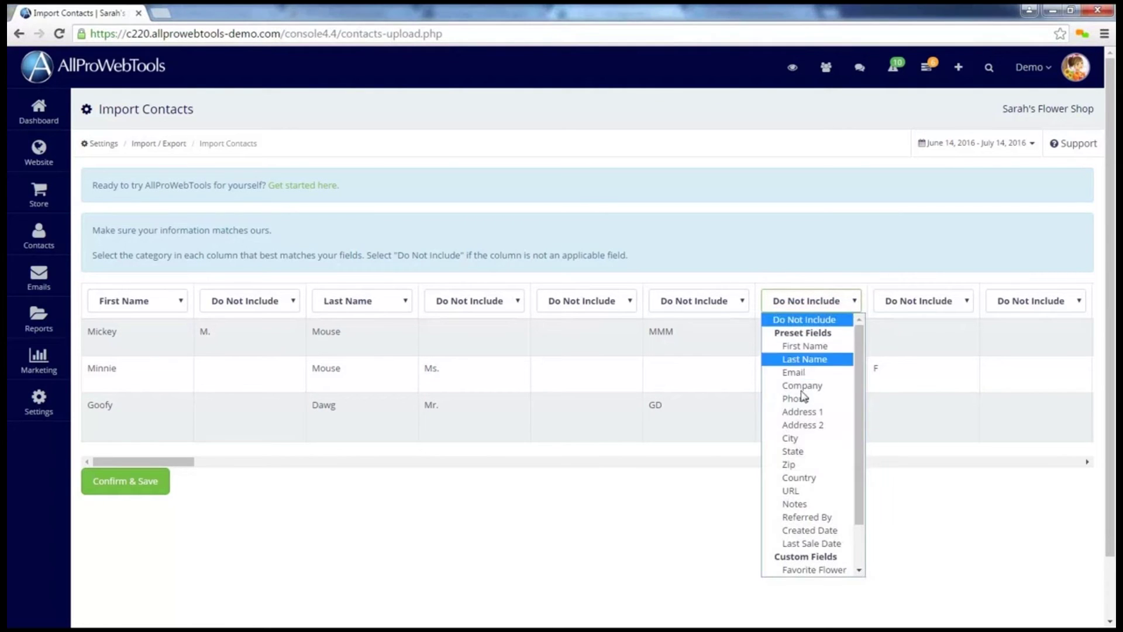
click(808, 492)
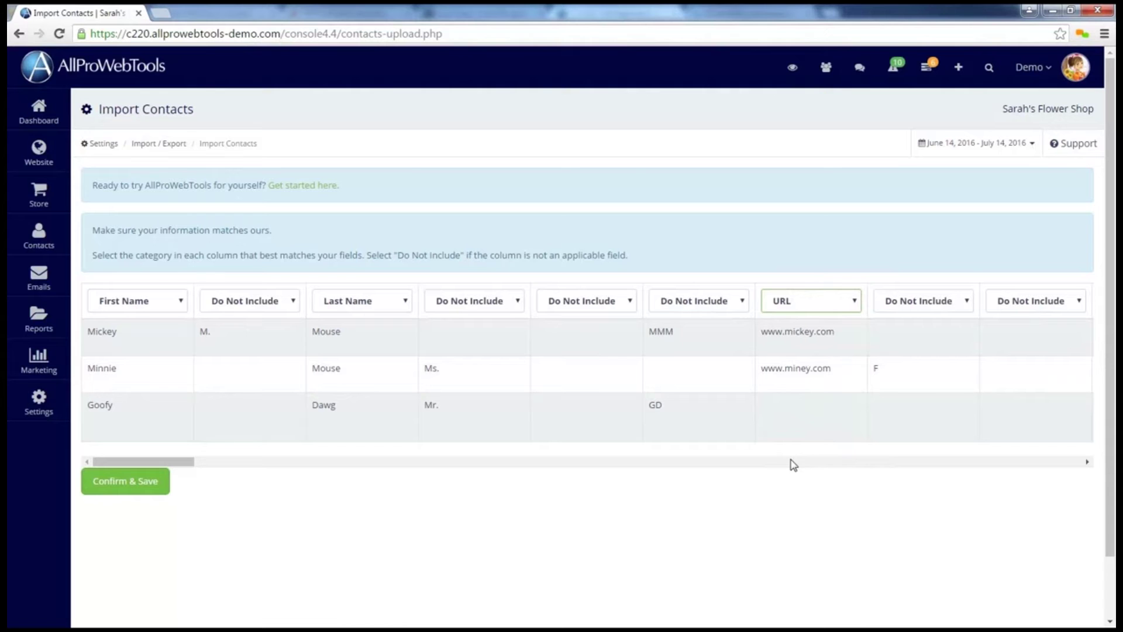
drag(185, 463, 425, 480)
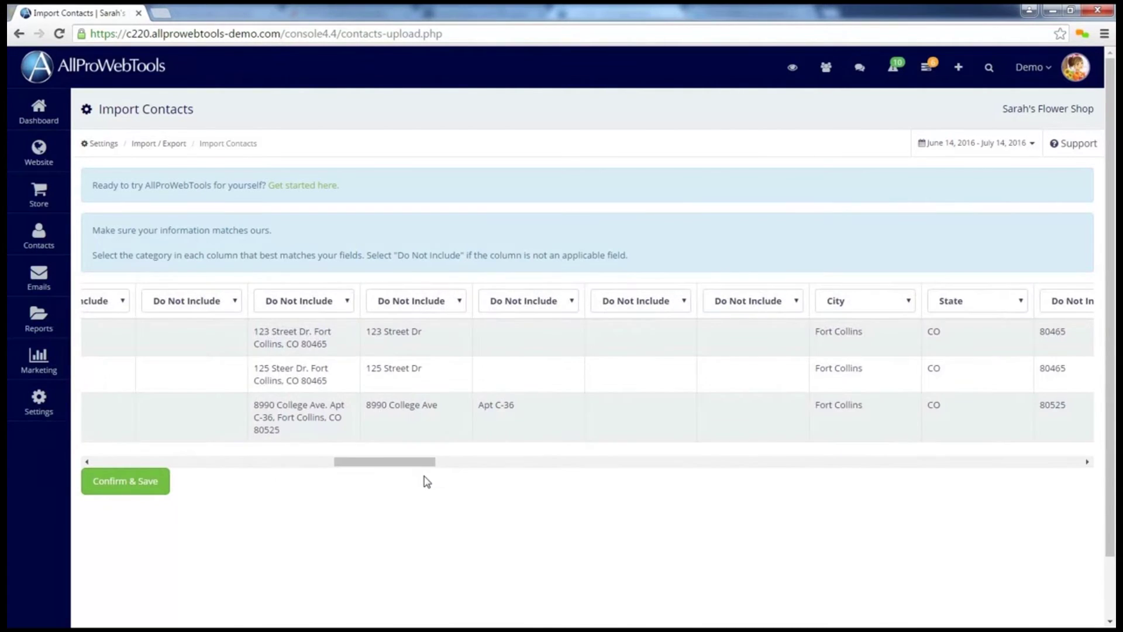
click(126, 481)
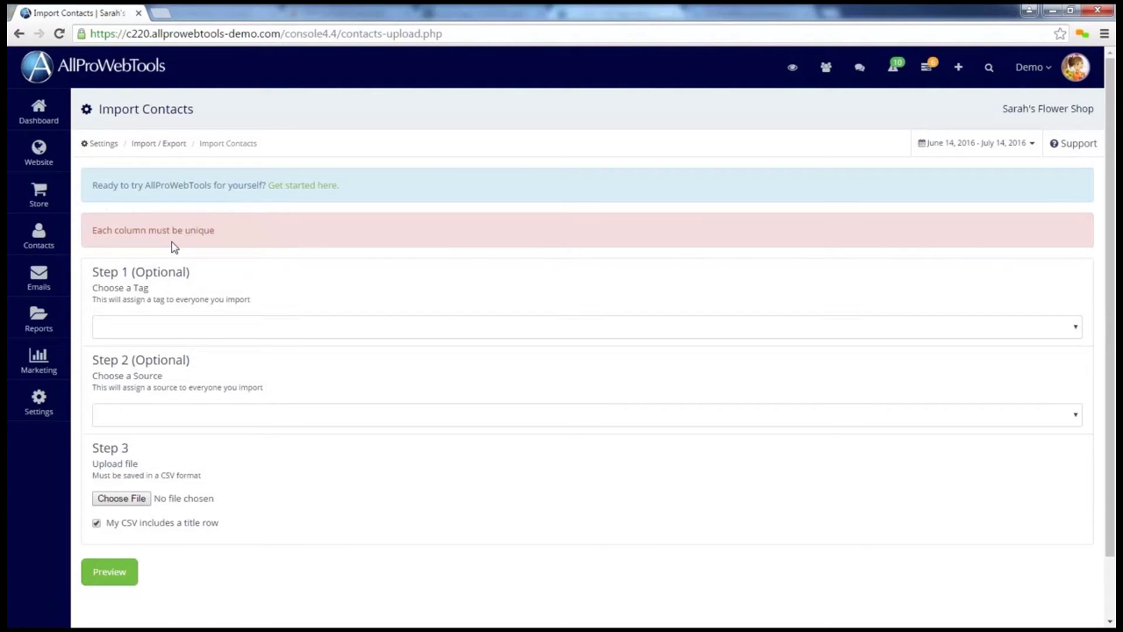
Step: Set the import tag to Sara's Friends and the source to Other on the import form
click(168, 330)
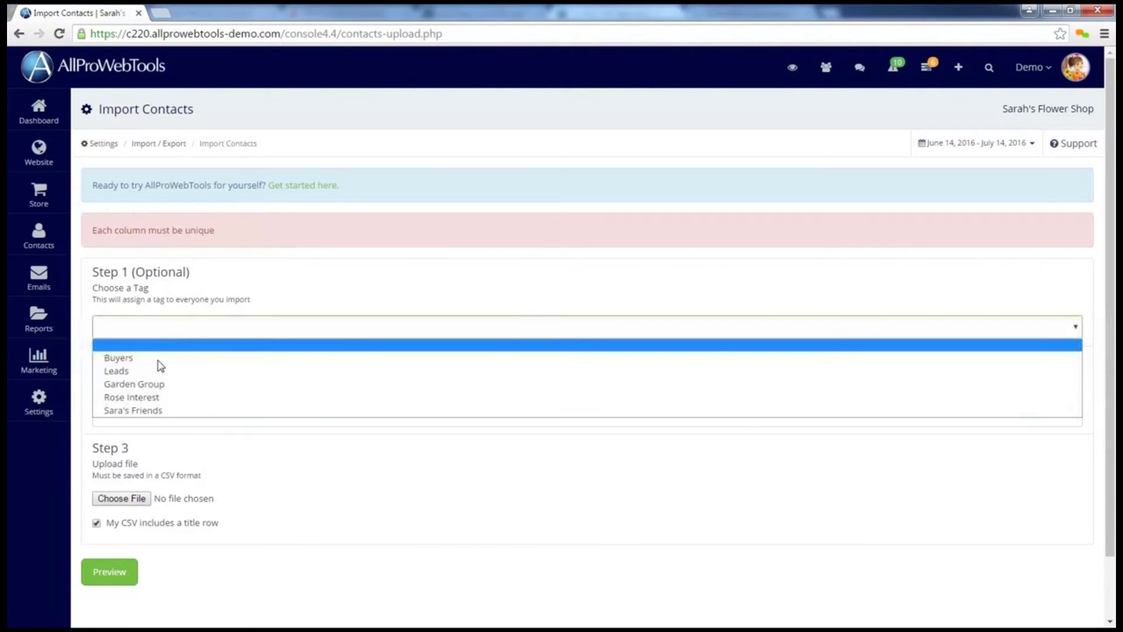
click(147, 411)
click(149, 416)
click(145, 446)
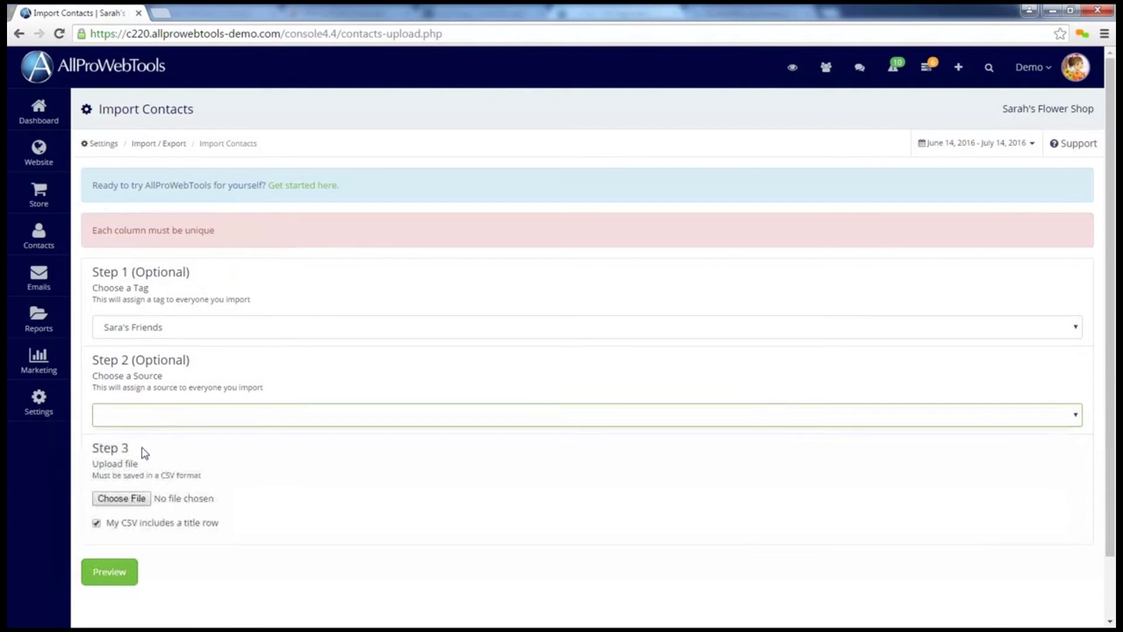
Step: Choose contacts-without-title-row.csv as the upload file, turn off the title row option, and preview the import
click(138, 498)
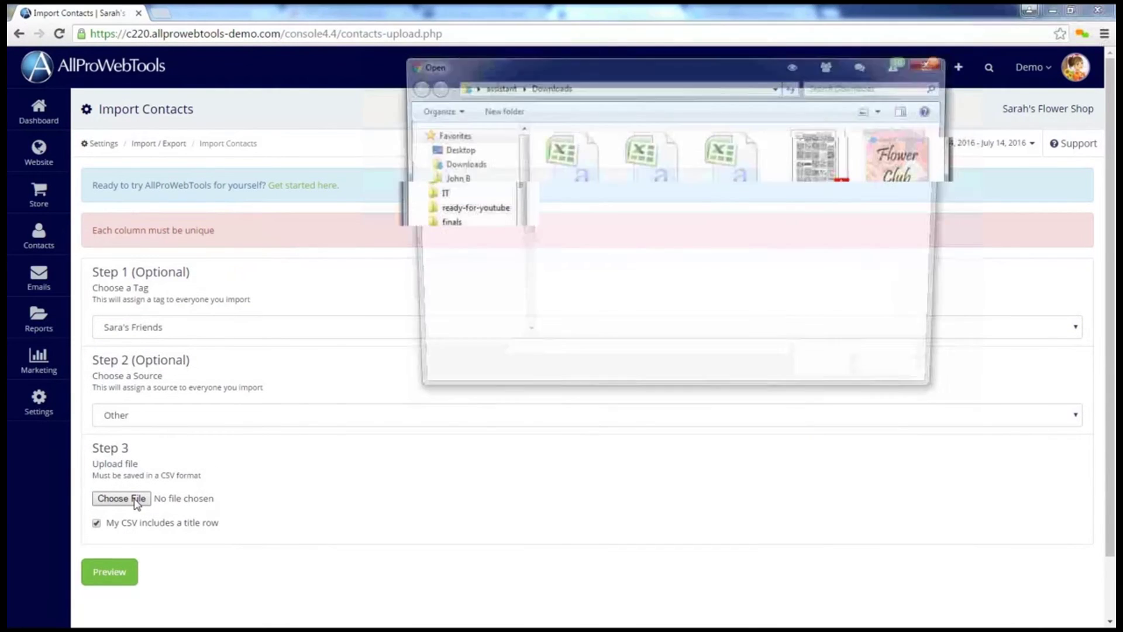
click(747, 174)
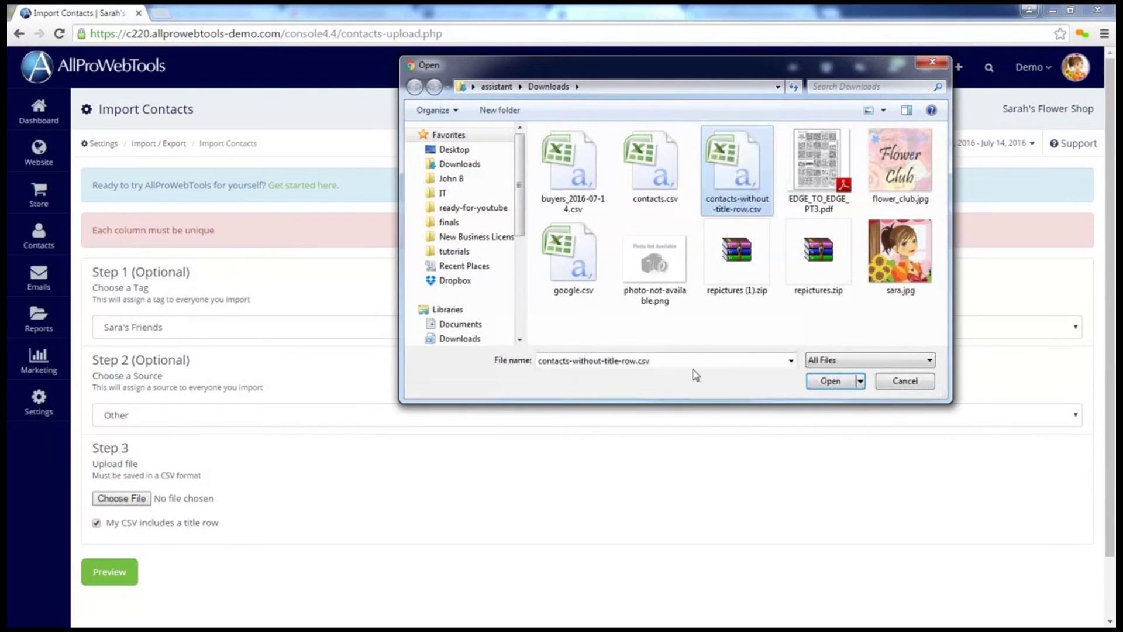
click(830, 383)
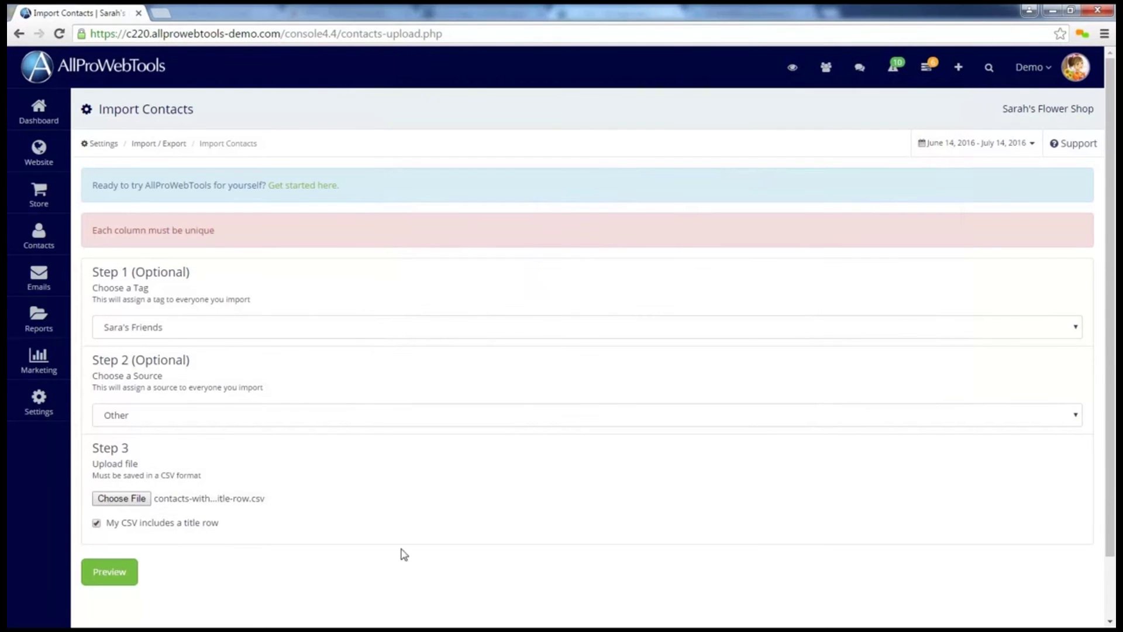
click(96, 522)
click(121, 577)
Step: Match the given-name column to First Name, the surname column to Last Name, and the website column to URL
mouse_move(80, 300)
mouse_down()
mouse_move(821, 294)
mouse_move(1067, 304)
mouse_up()
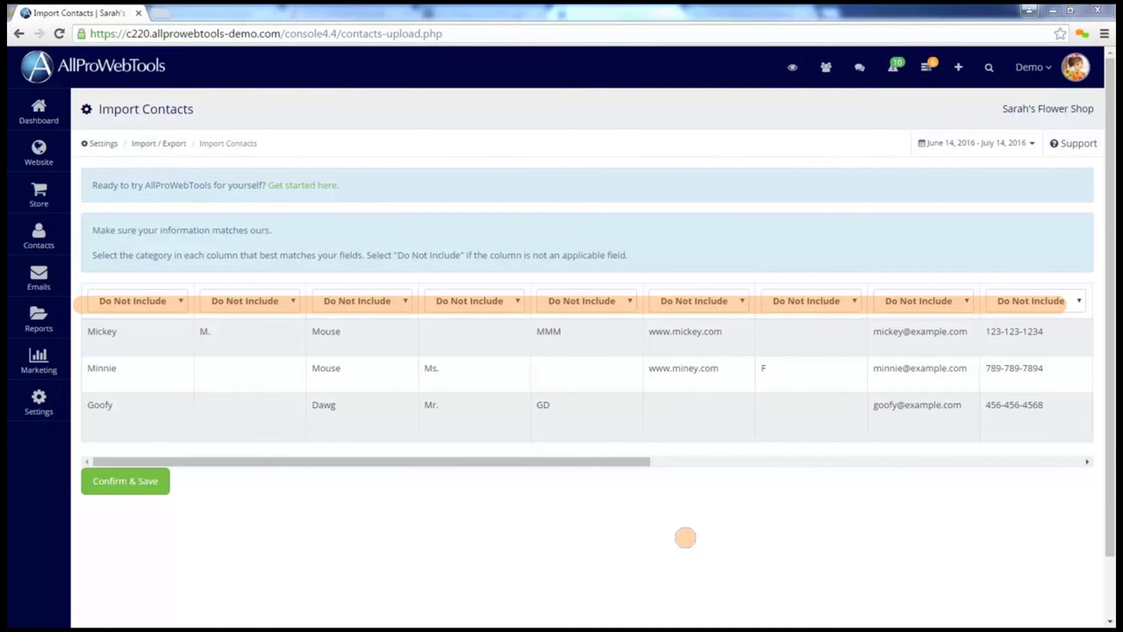
click(155, 306)
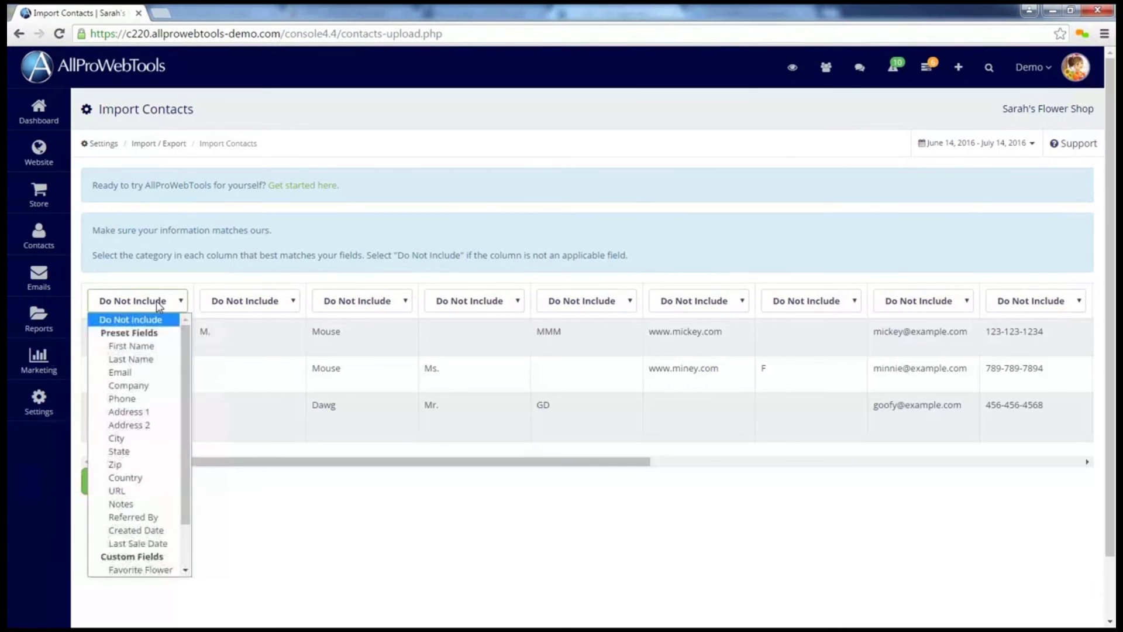
click(151, 348)
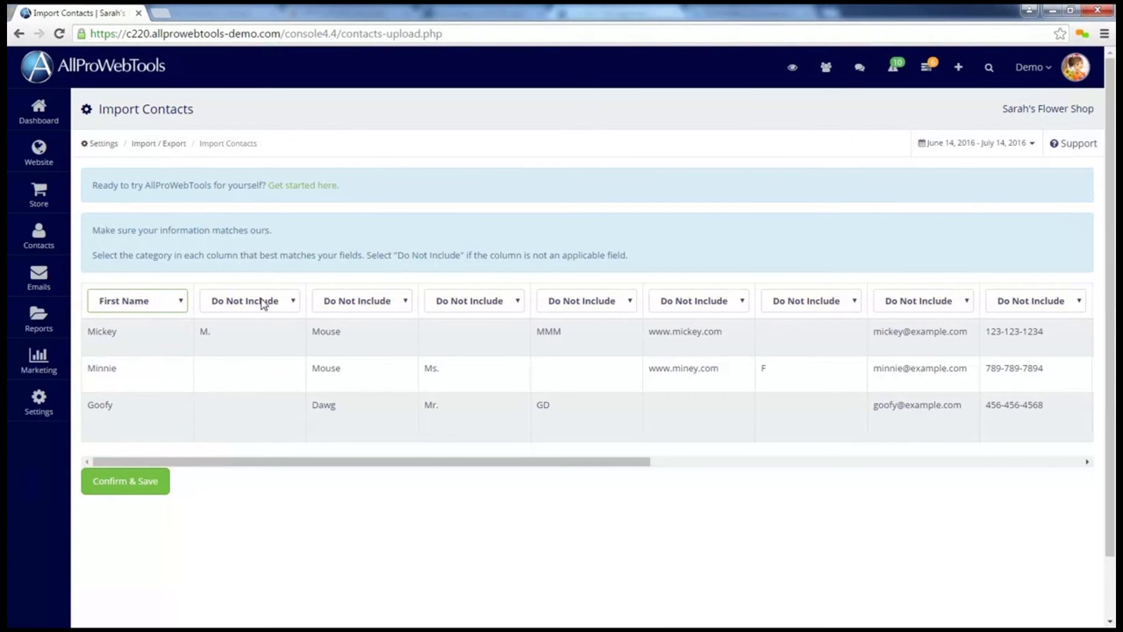
click(402, 304)
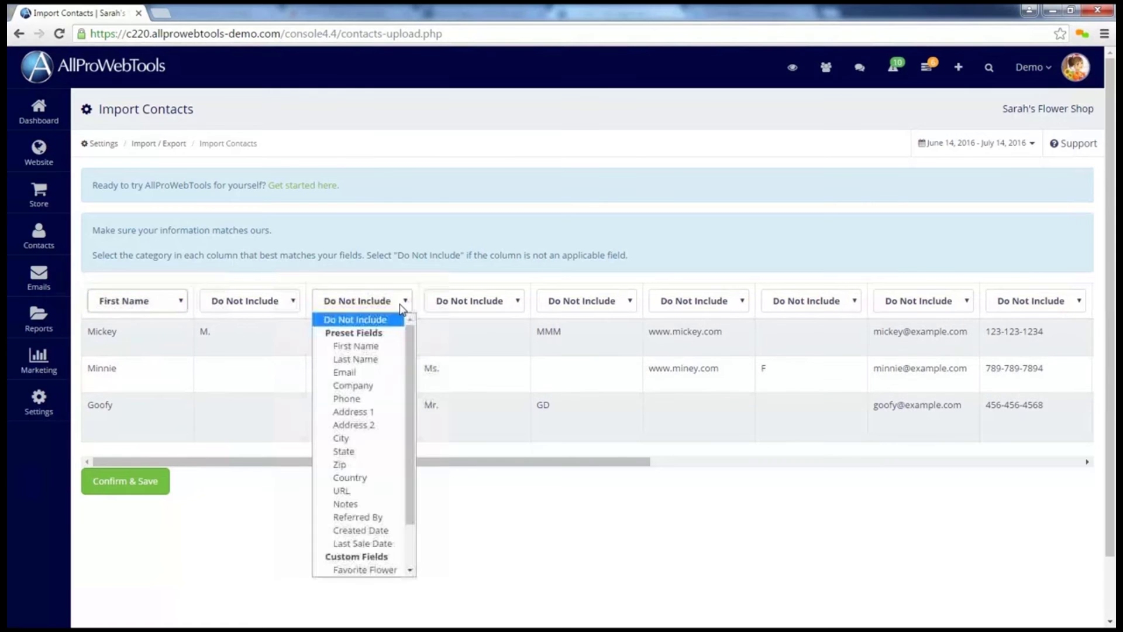
click(370, 359)
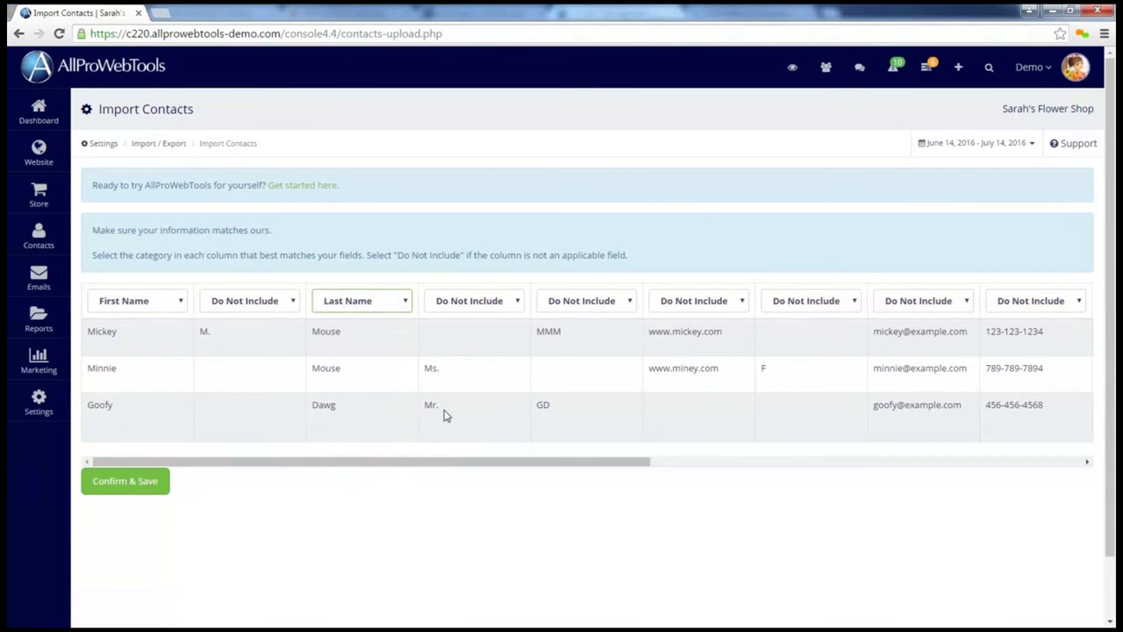
click(680, 301)
click(663, 485)
Step: Match the e-mail address column to Email and the first phone number column to Phone
drag(646, 461, 1030, 459)
click(174, 301)
click(140, 373)
click(252, 301)
click(241, 398)
Step: Match the street-only address, city, state and postal code columns to Address 1, City, State and Zip
click(584, 301)
click(579, 411)
click(699, 301)
click(738, 436)
click(812, 301)
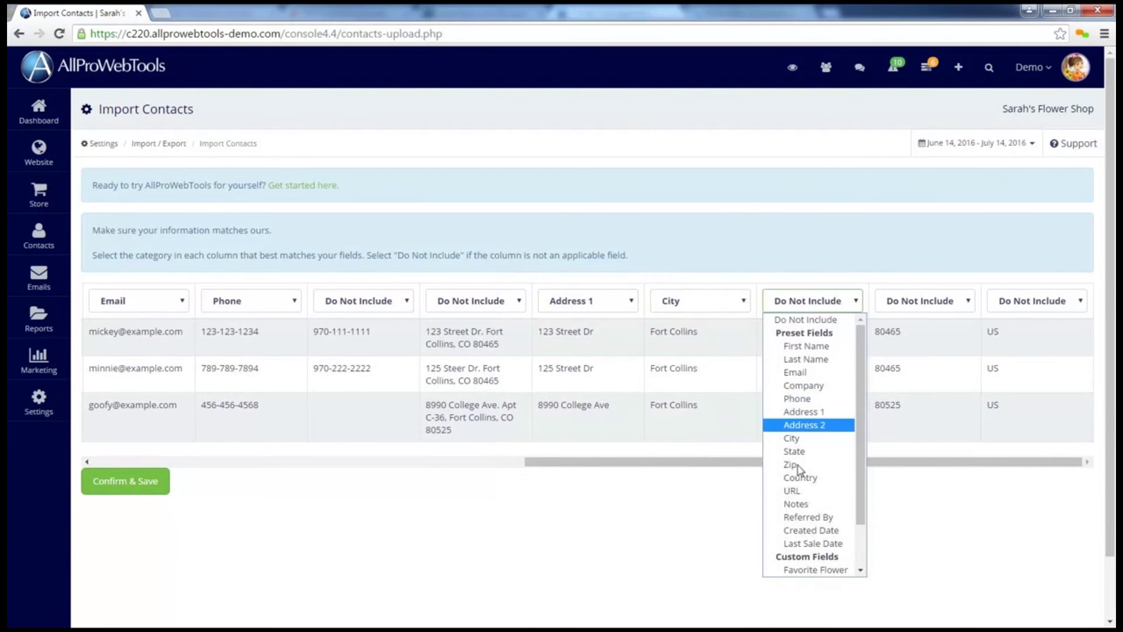
click(806, 453)
click(924, 301)
click(902, 464)
Step: Match the last column to Country, then confirm and save the contact import
click(1045, 301)
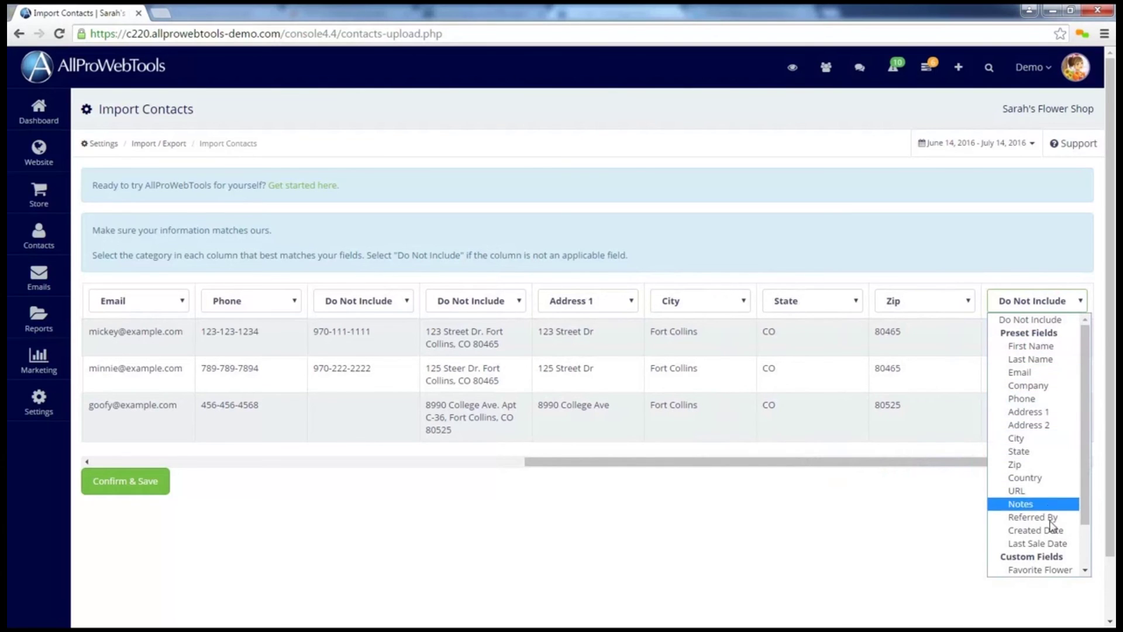
scroll(1055, 538, down, 2)
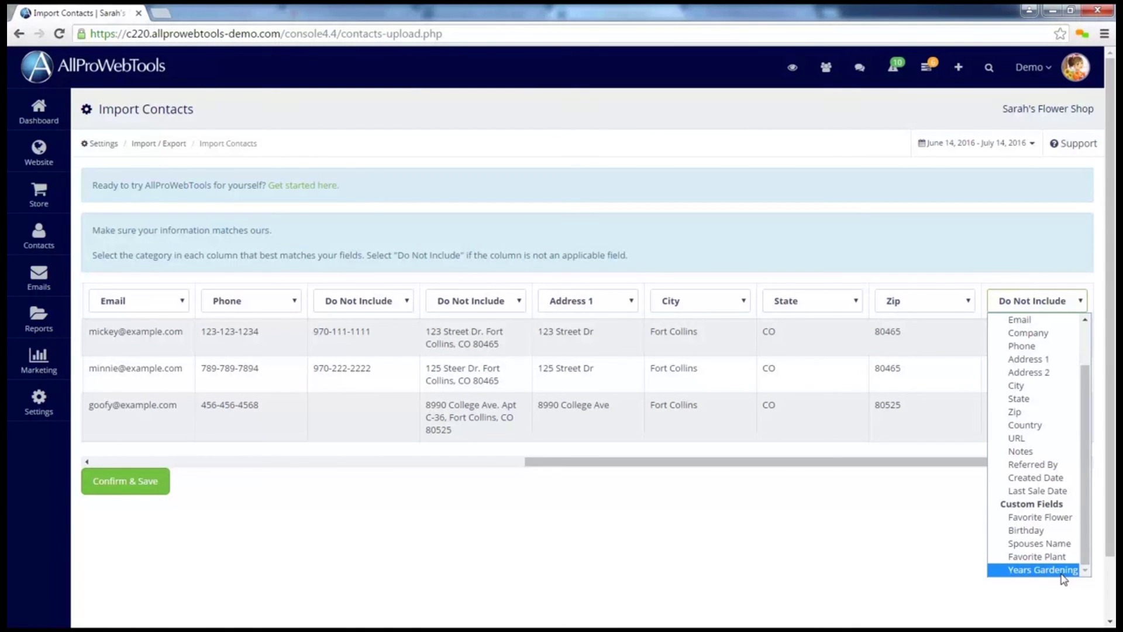
click(1025, 425)
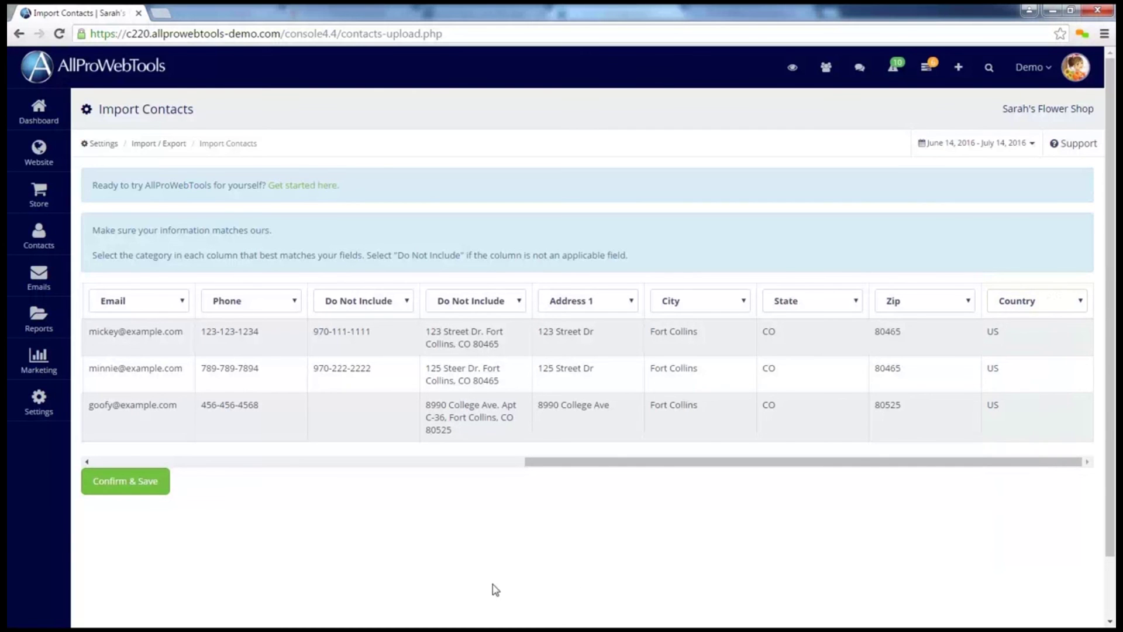
click(123, 486)
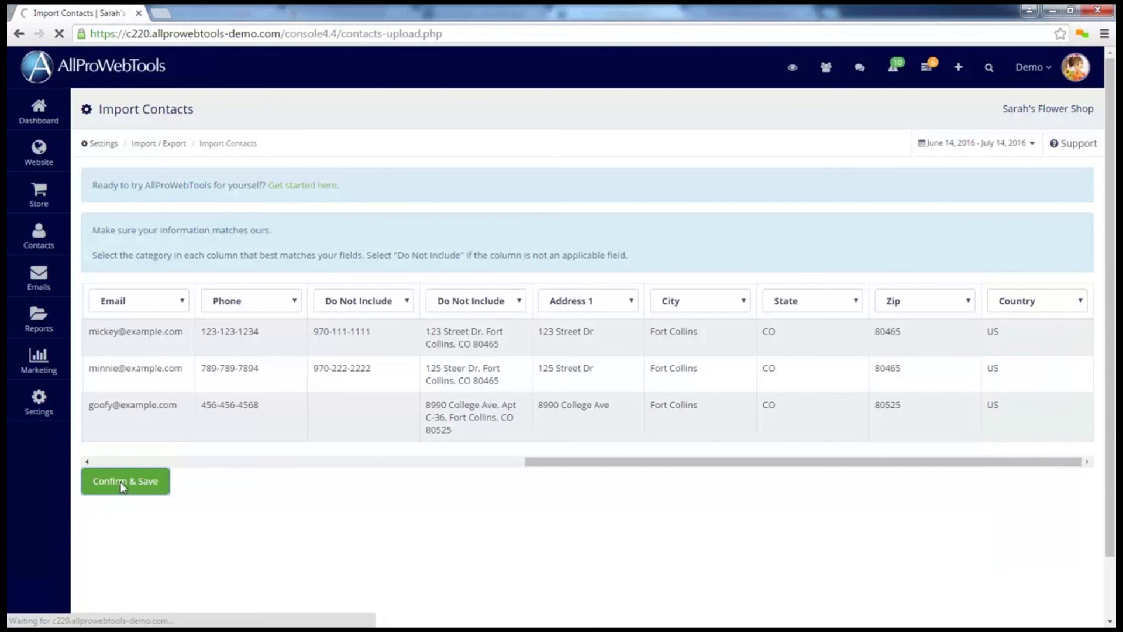
mouse_move(177, 212)
mouse_down()
mouse_move(254, 250)
mouse_move(323, 215)
mouse_move(148, 207)
mouse_up()
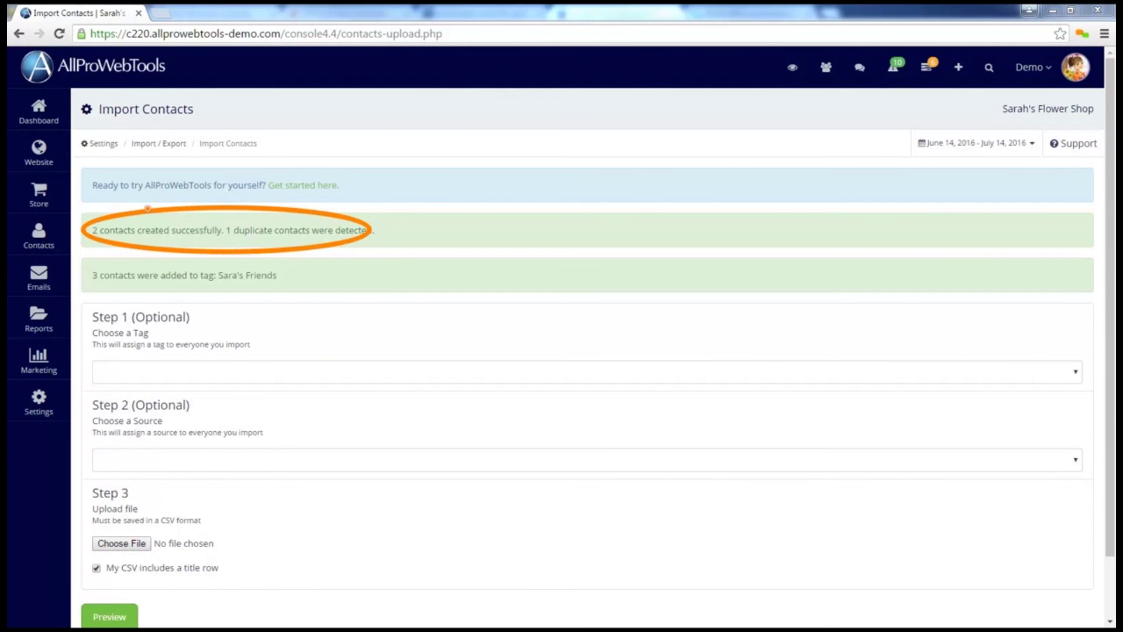
mouse_move(176, 249)
mouse_down()
mouse_move(93, 255)
mouse_move(262, 297)
mouse_move(160, 250)
mouse_up()
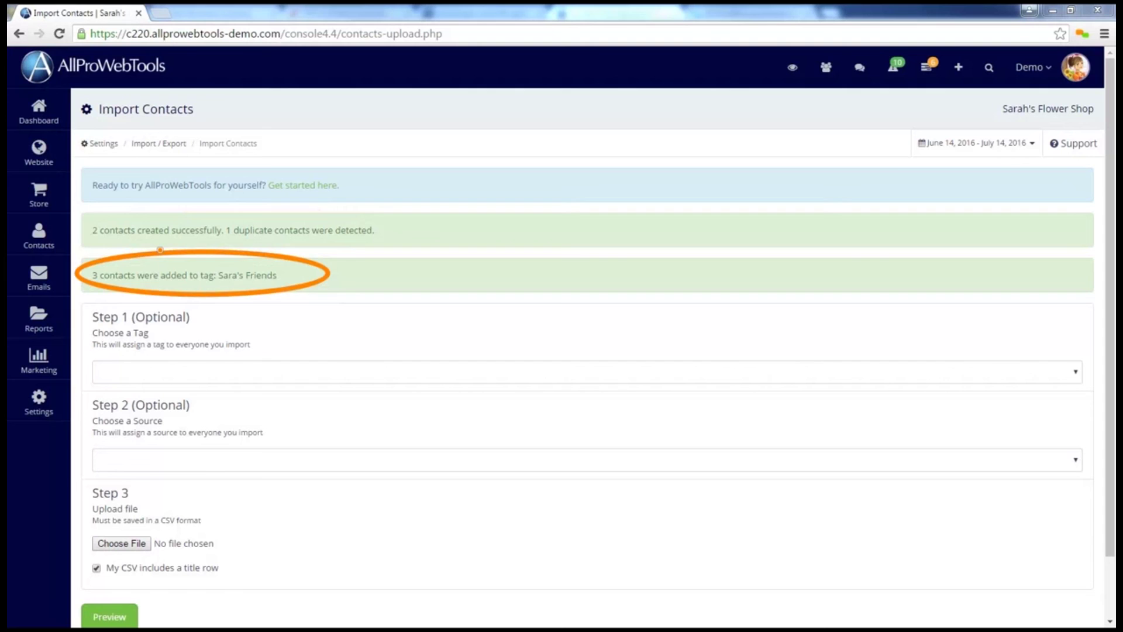
Step: Search for the second imported contact by first name and open the contact's record to review the imported details
click(989, 69)
text(minnie)
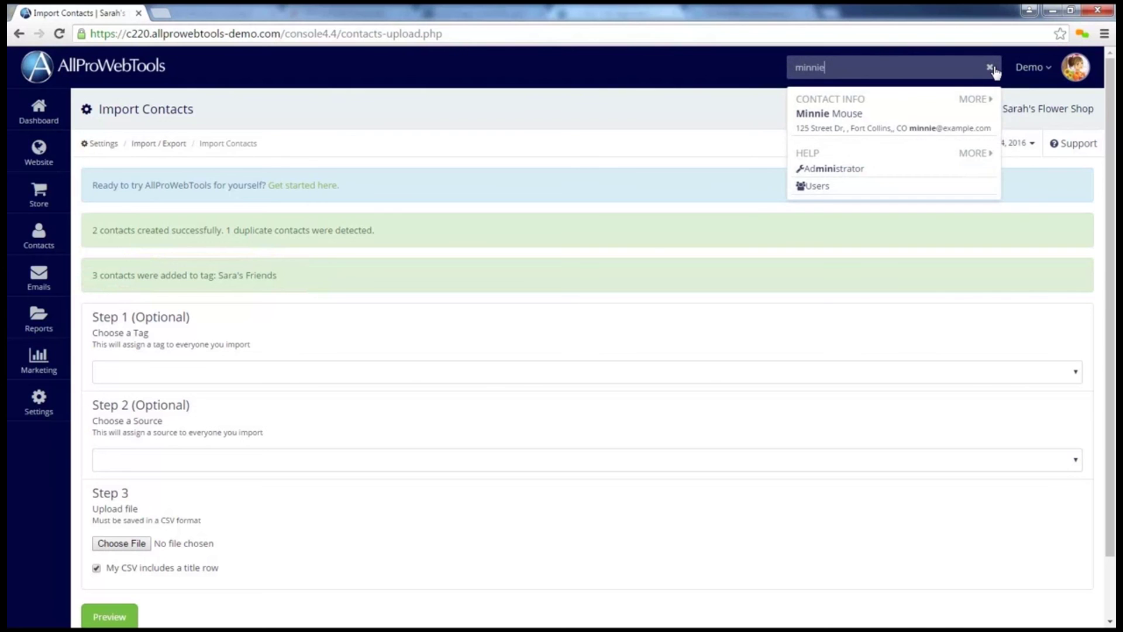
click(861, 124)
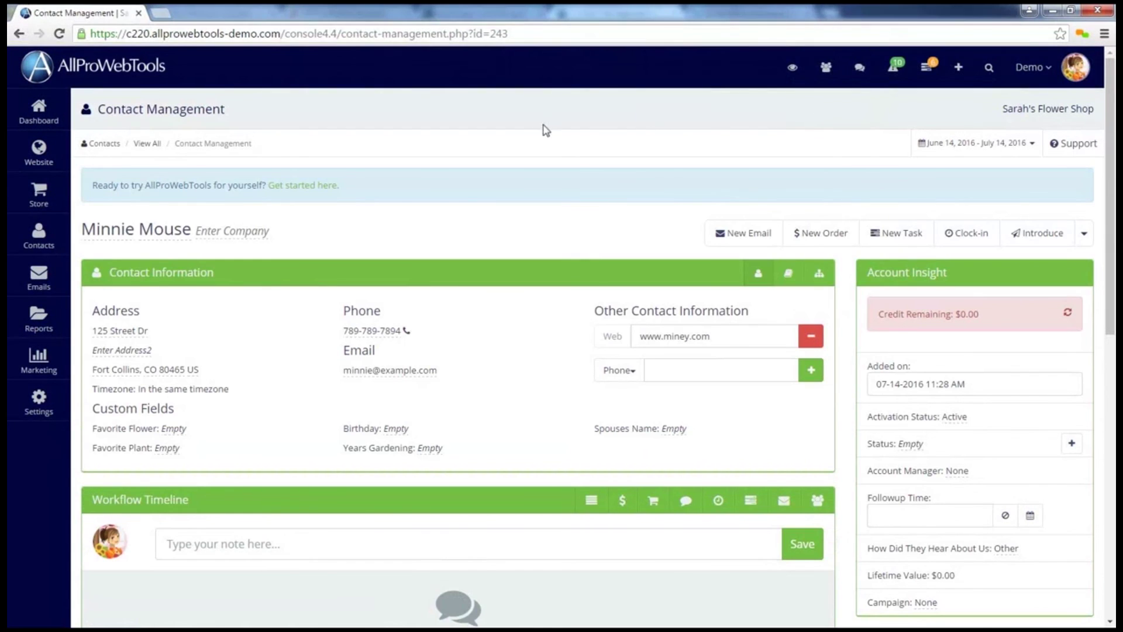
scroll(526, 128, down, 1)
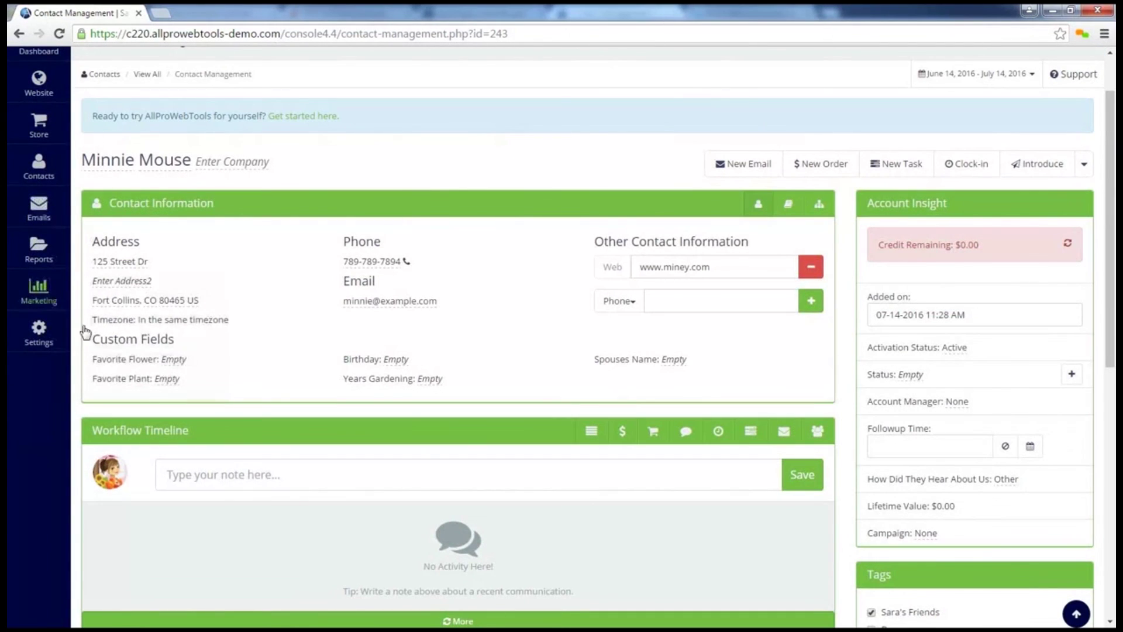